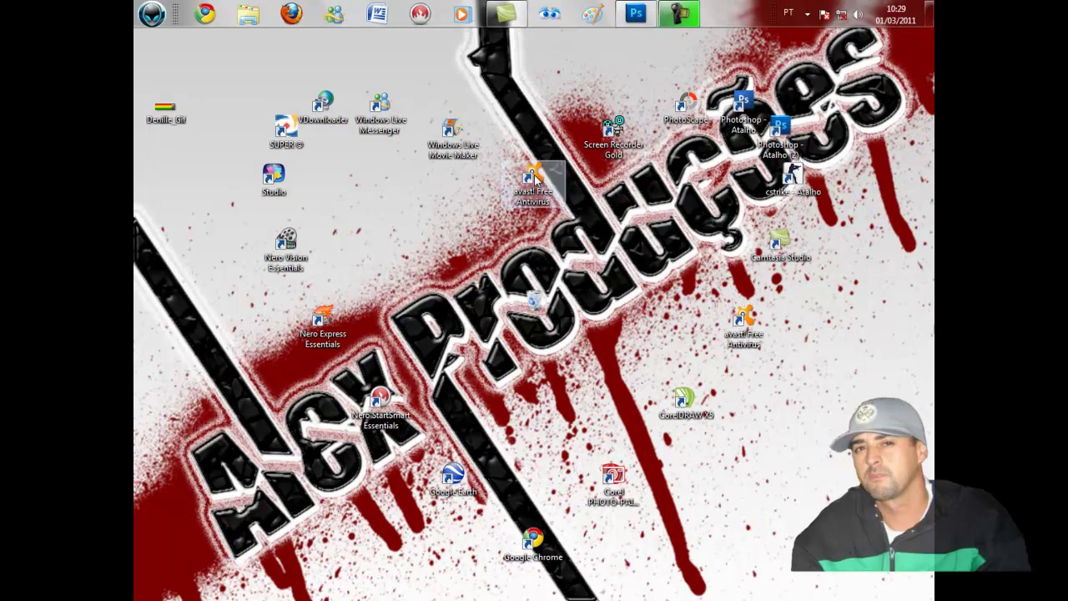
# Launch Photoshop CS5 from the desktop with Denille_Gif.gif open
pyautogui.click(165, 110)
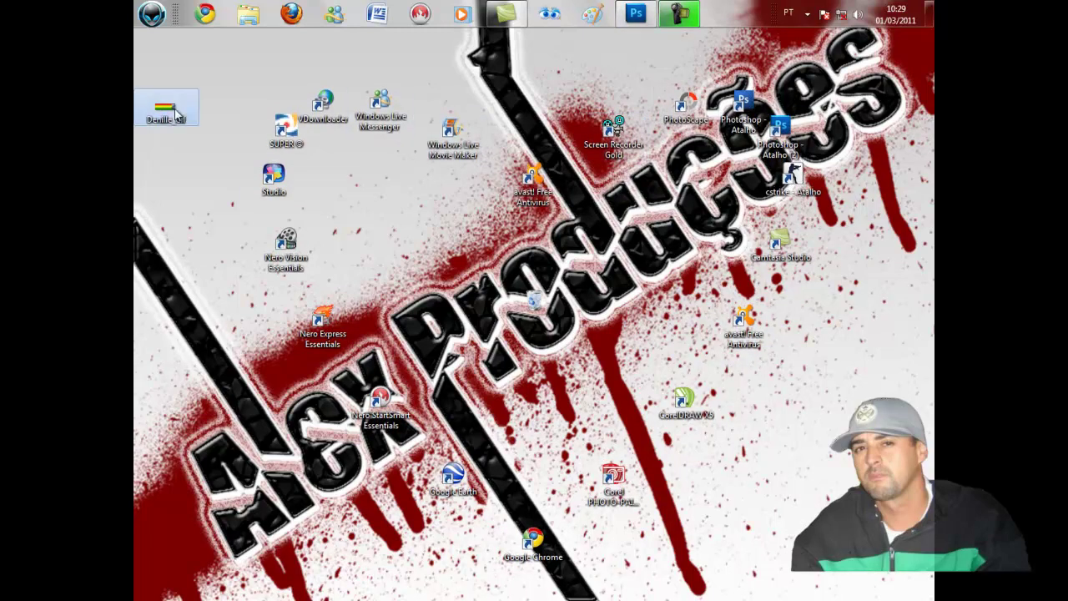
pyautogui.doubleClick(785, 126)
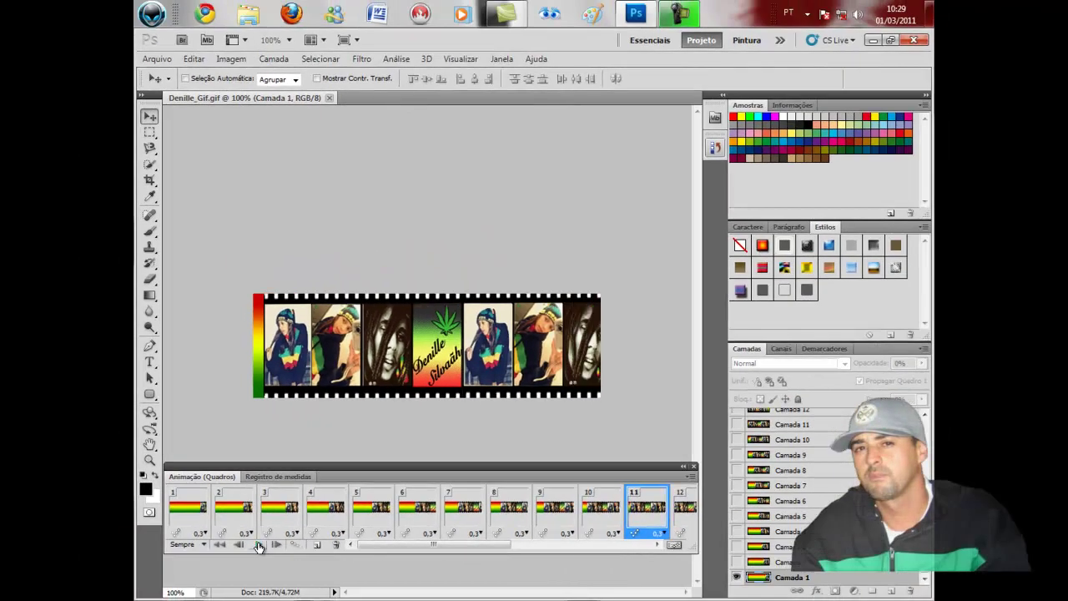
# Stop playback, close Denille_Gif.gif without saving, and close the Animação panel
pyautogui.click(259, 544)
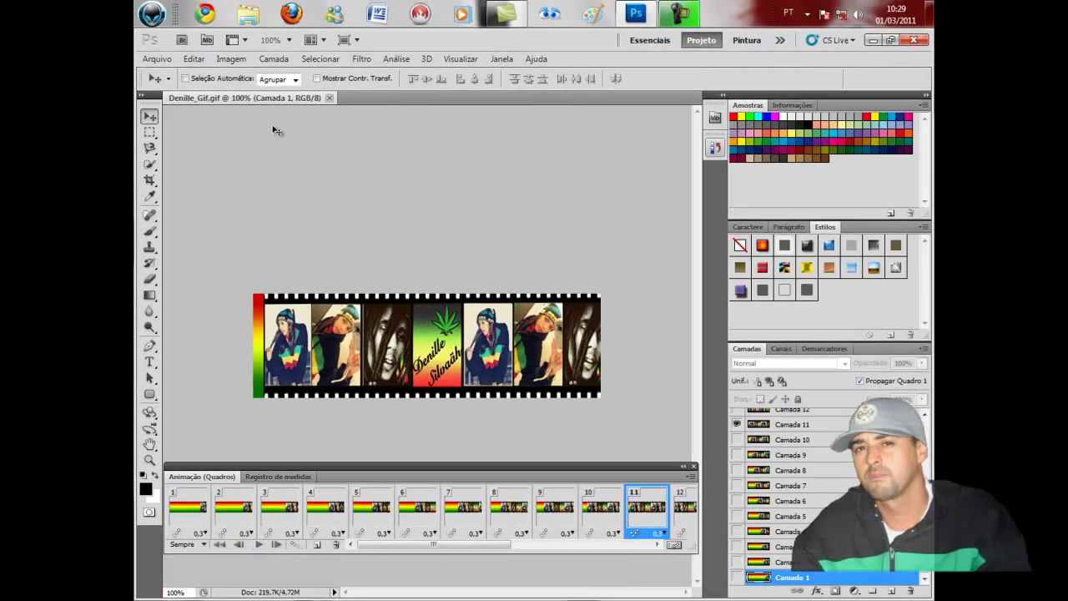
pyautogui.click(331, 98)
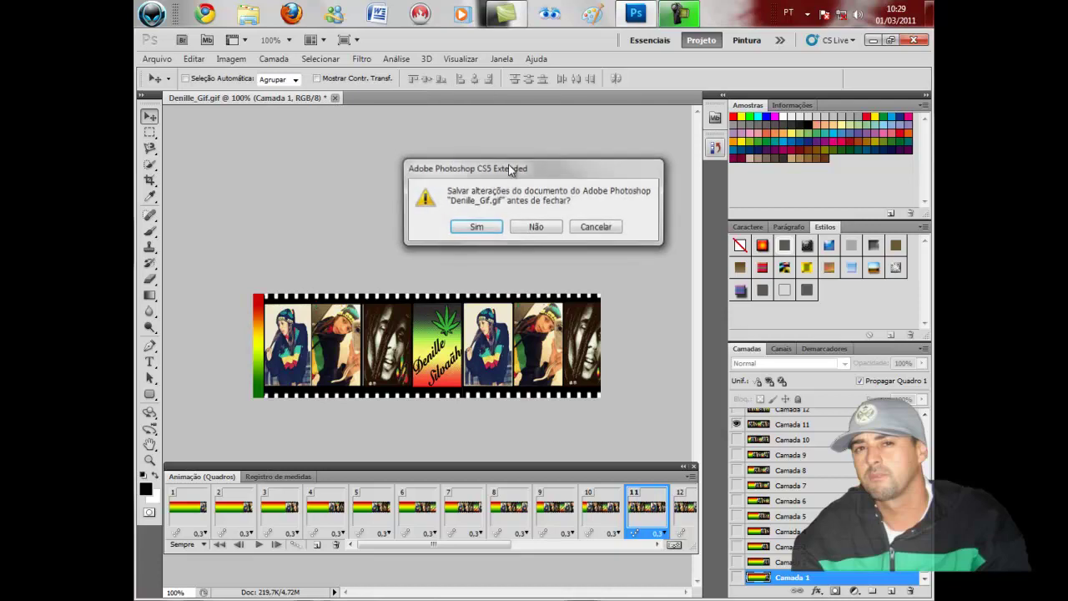
pyautogui.click(532, 227)
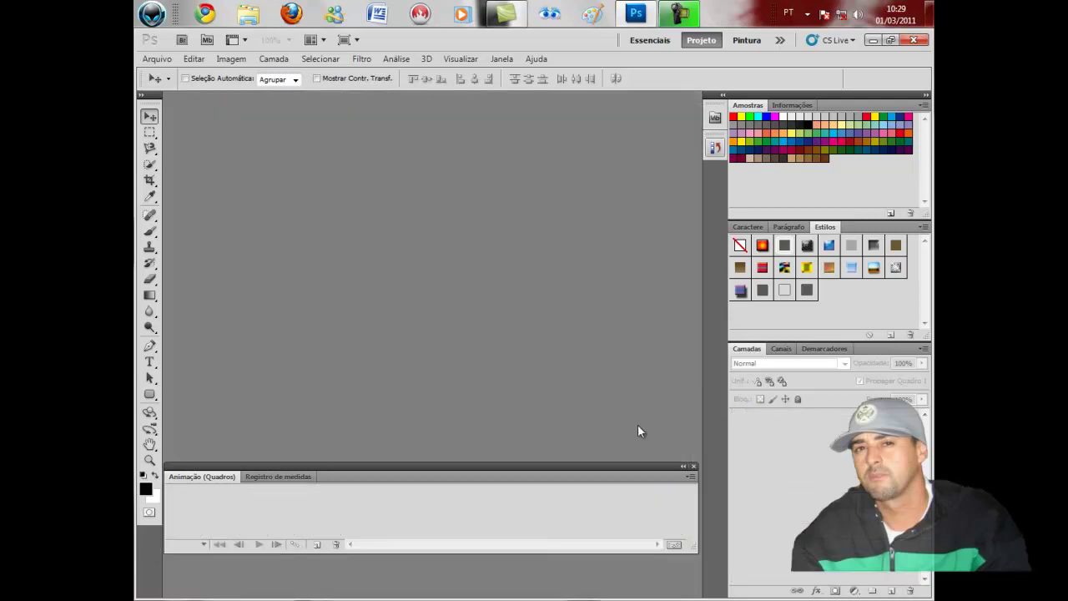
pyautogui.click(693, 466)
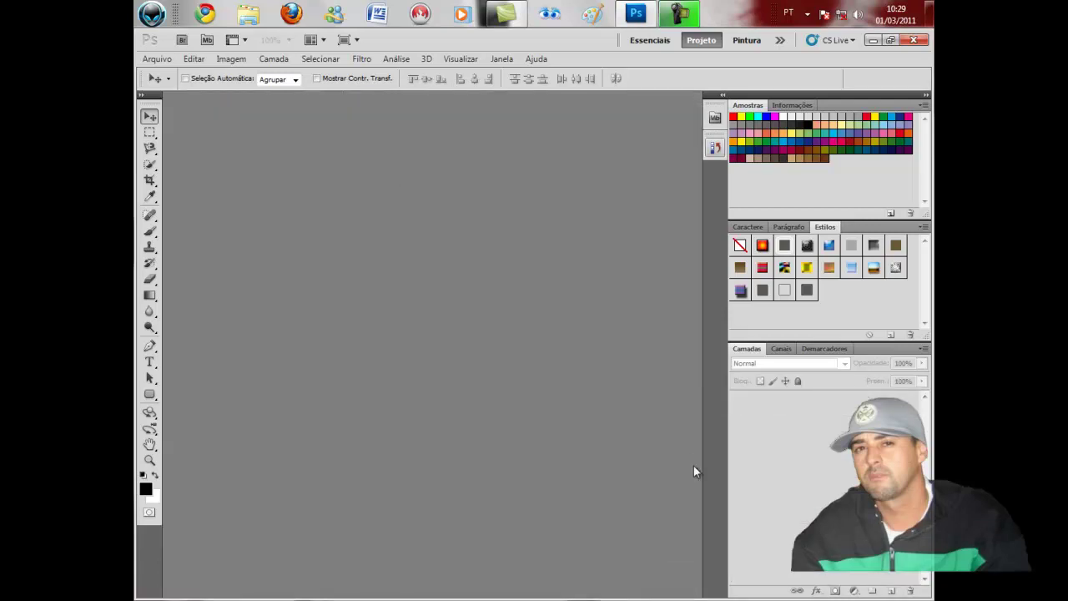
# Create a new 500×150 pixel document, then add and undo an empty layer
pyautogui.hotkey('ctrl', 'n')
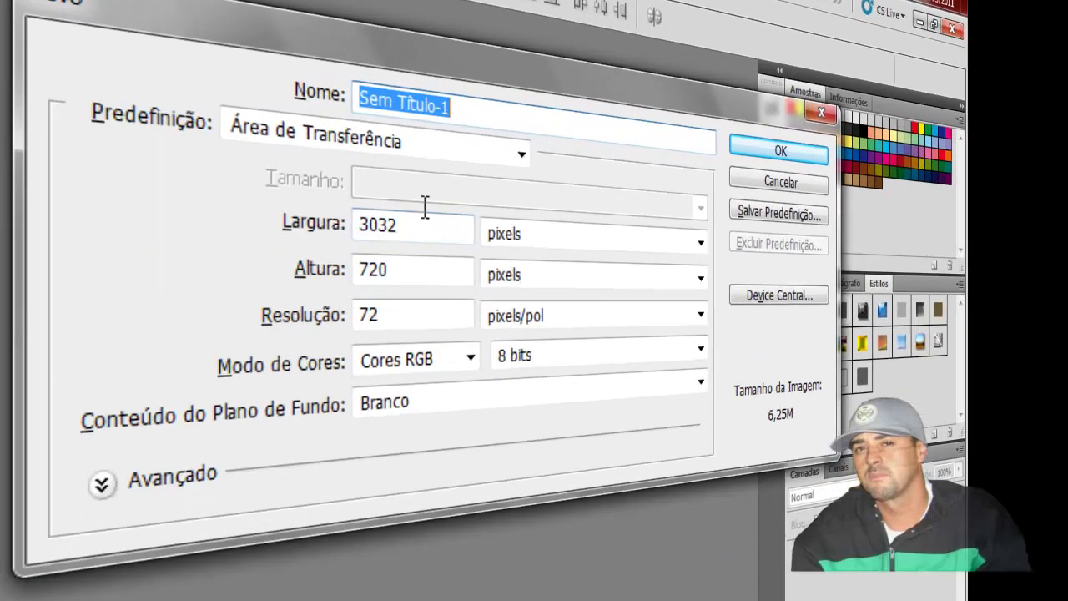
pyautogui.moveTo(463, 204); pyautogui.dragTo(407, 207)
pyautogui.write('500')
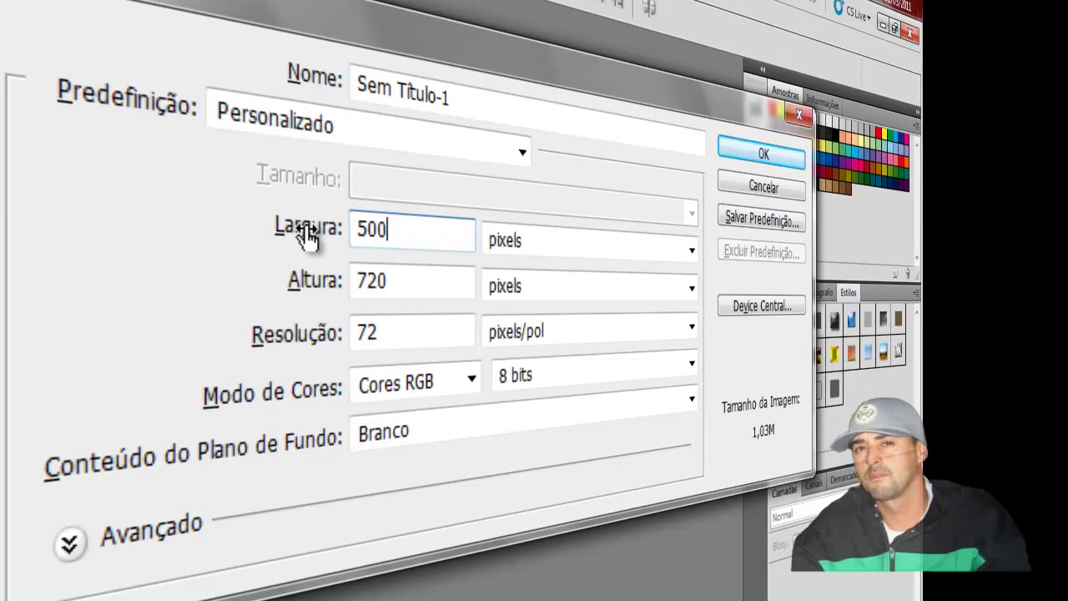
pyautogui.press('Tab')
pyautogui.write('15')
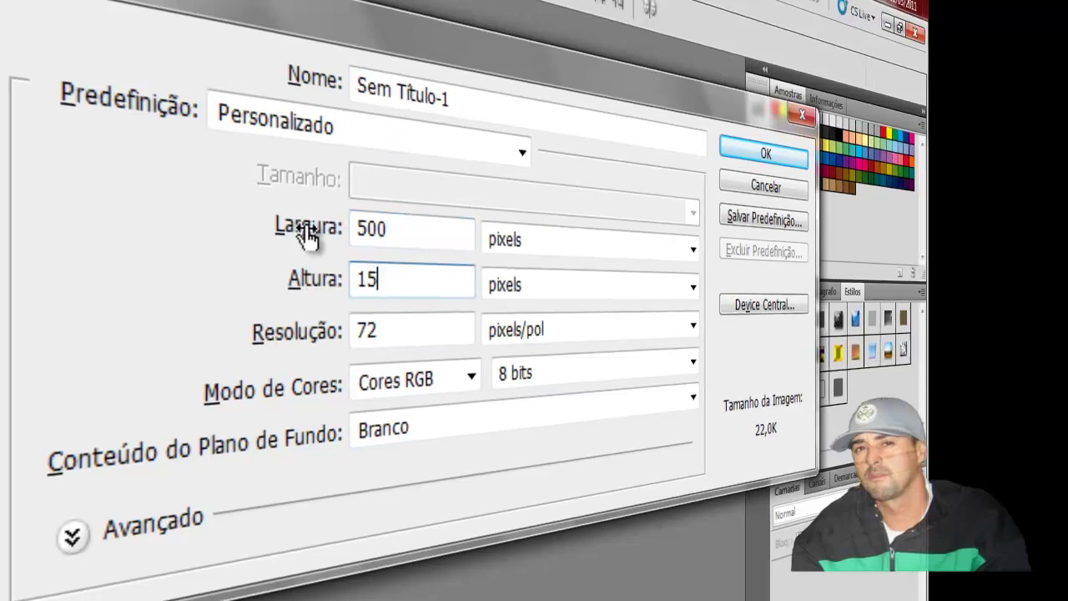
pyautogui.write('0')
pyautogui.press('Return')
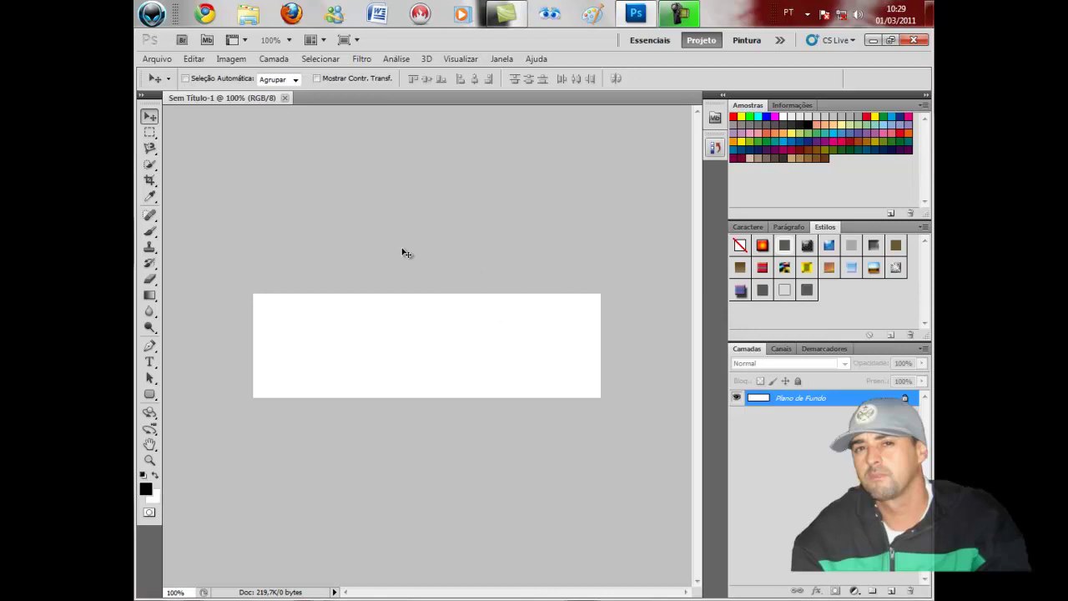
pyautogui.hotkey('ctrl', 'shift', 'alt', 'n')
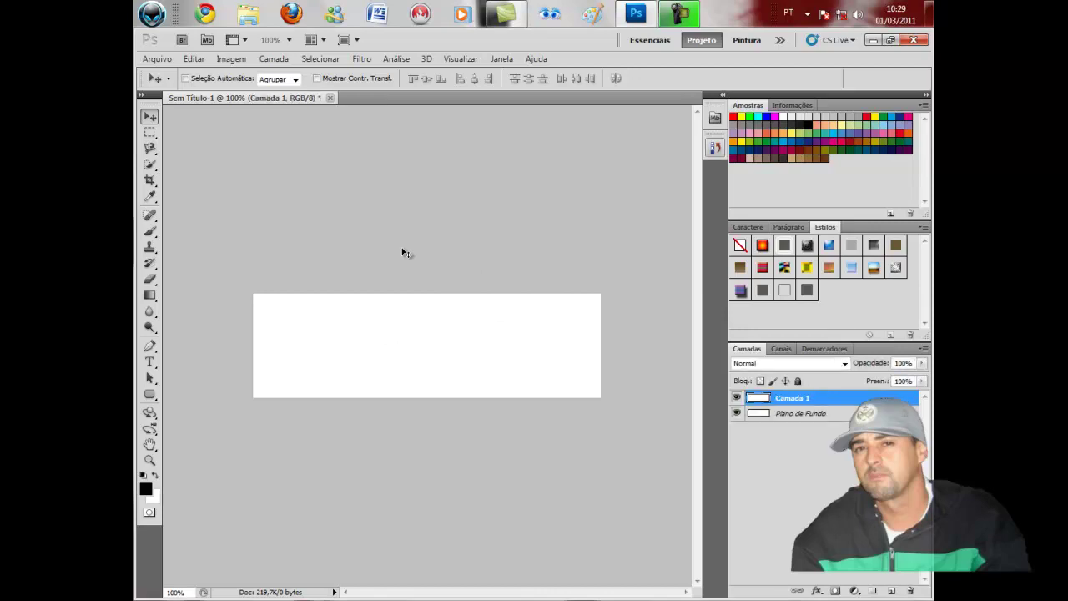
pyautogui.hotkey('ctrl', 'z')
# Open tirinha.gif from the fotos reggae folder and shift the film strip within it
pyautogui.hotkey('ctrl', 'o')
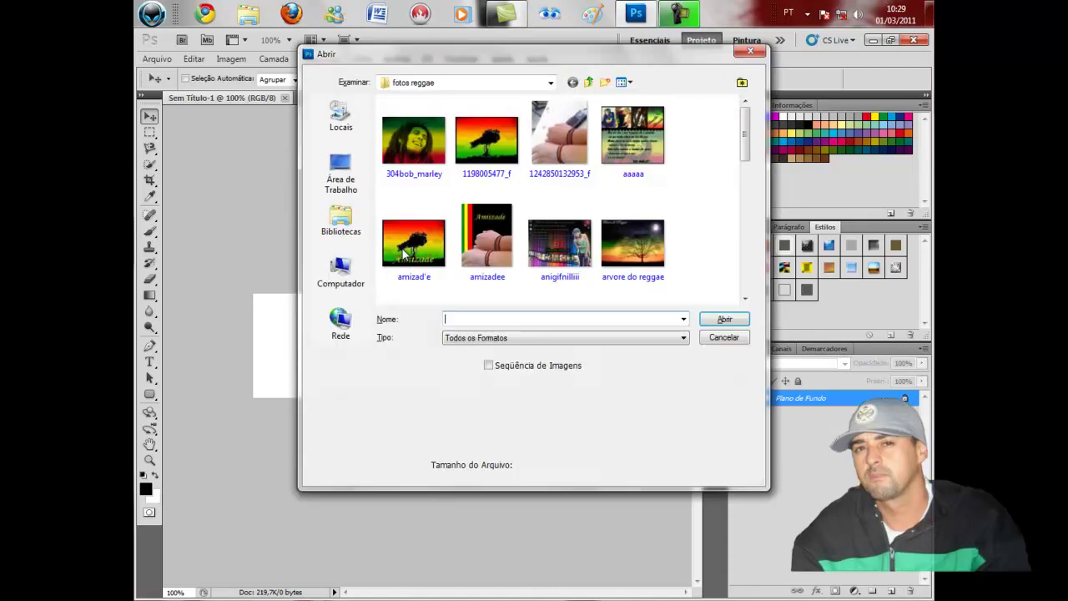
pyautogui.scroll(-5, 740, 170)
pyautogui.scroll(-5, 741, 169)
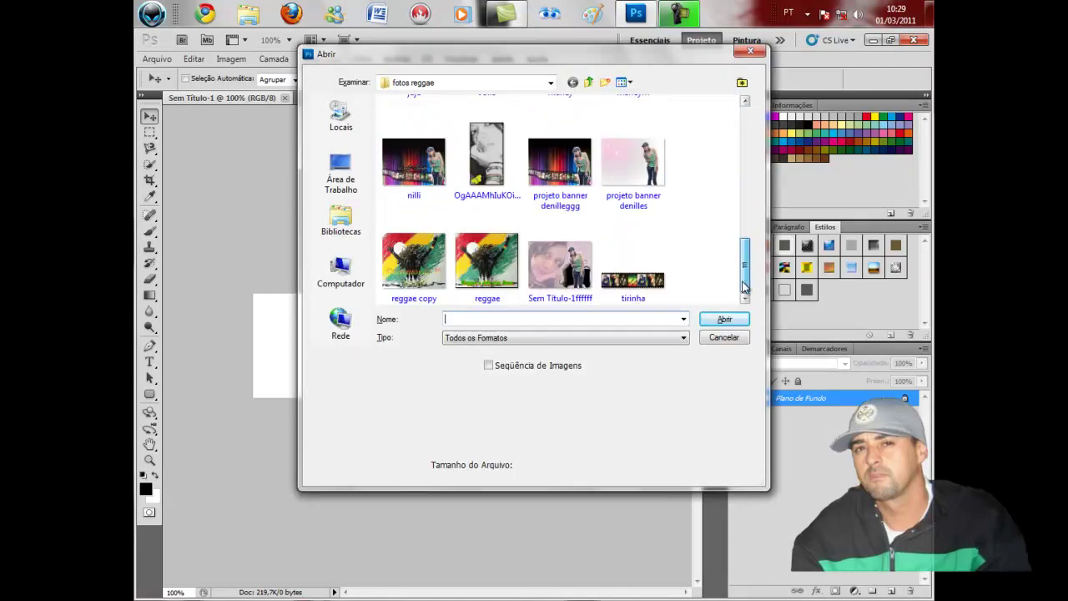
pyautogui.click(633, 263)
pyautogui.click(714, 319)
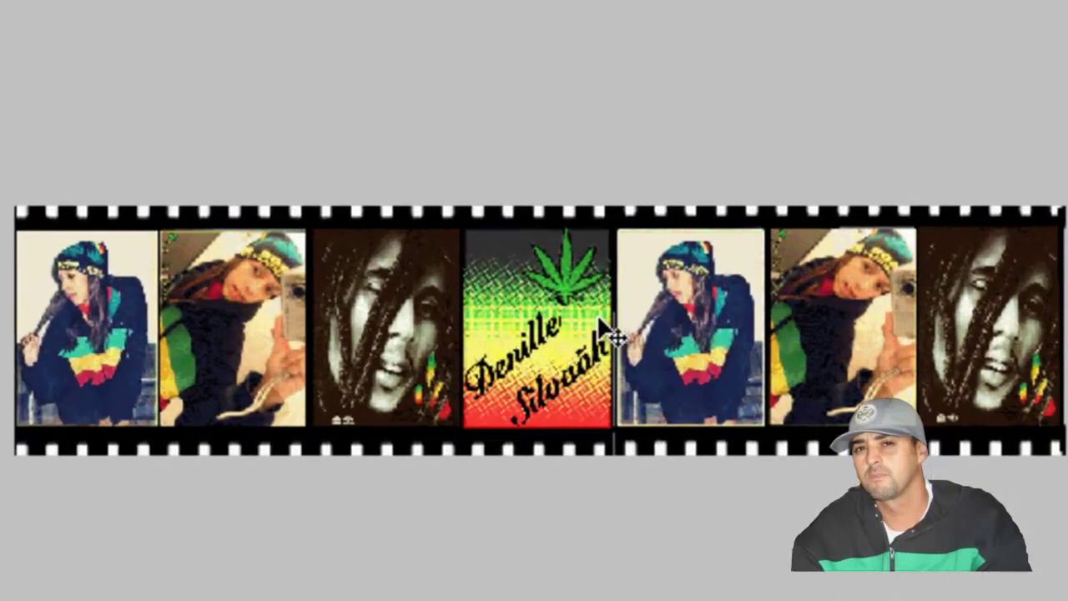
pyautogui.moveTo(597, 314); pyautogui.dragTo(619, 322)
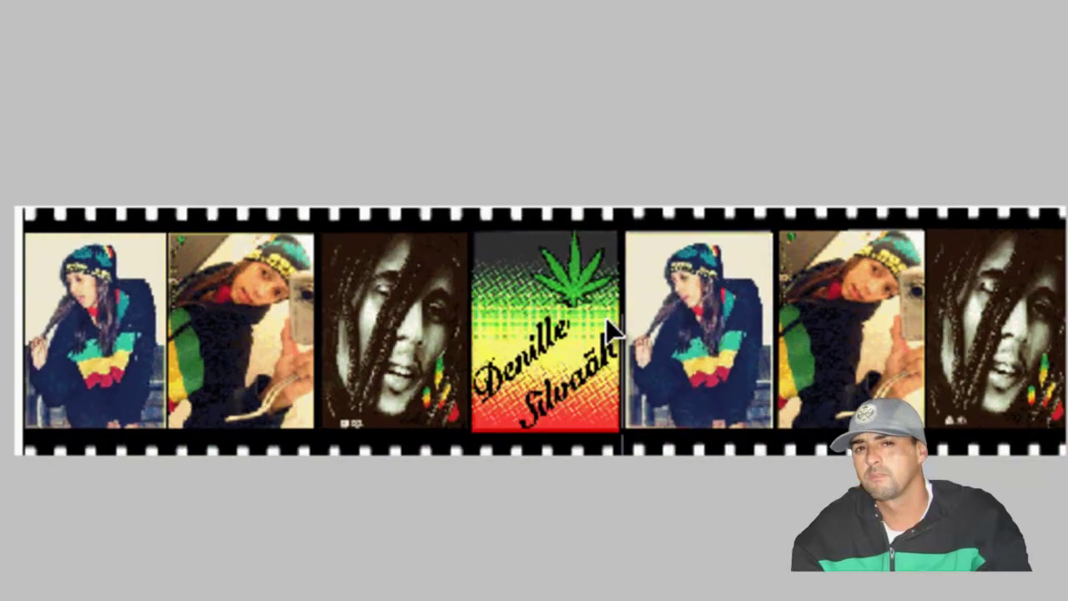
pyautogui.moveTo(615, 315); pyautogui.dragTo(596, 314)
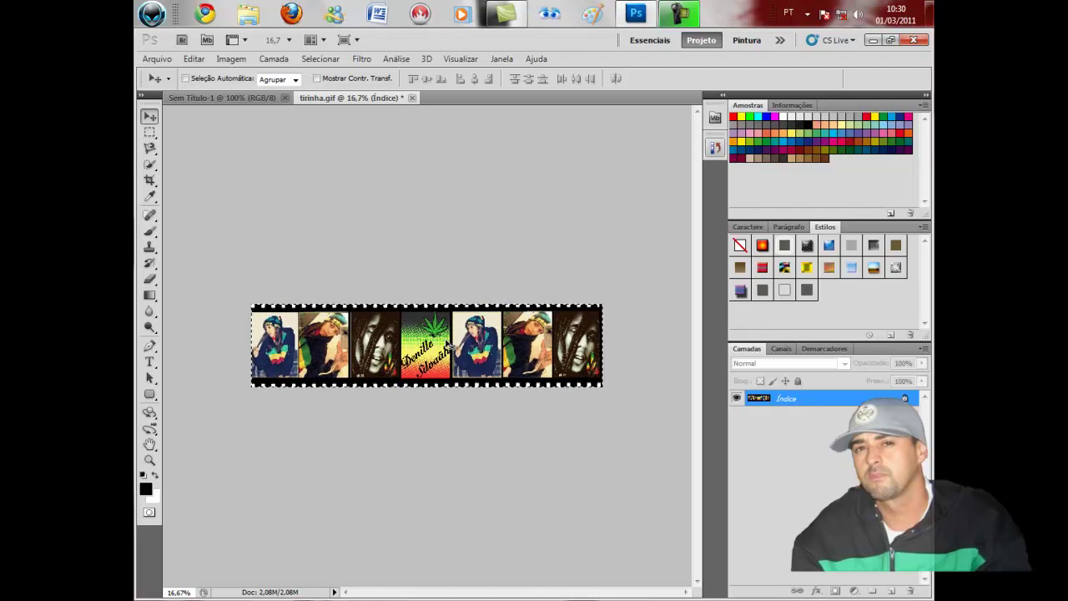
# Close tirinha.gif without saving and paste the film strip into Sem Título-1
pyautogui.click(411, 98)
pyautogui.click(527, 231)
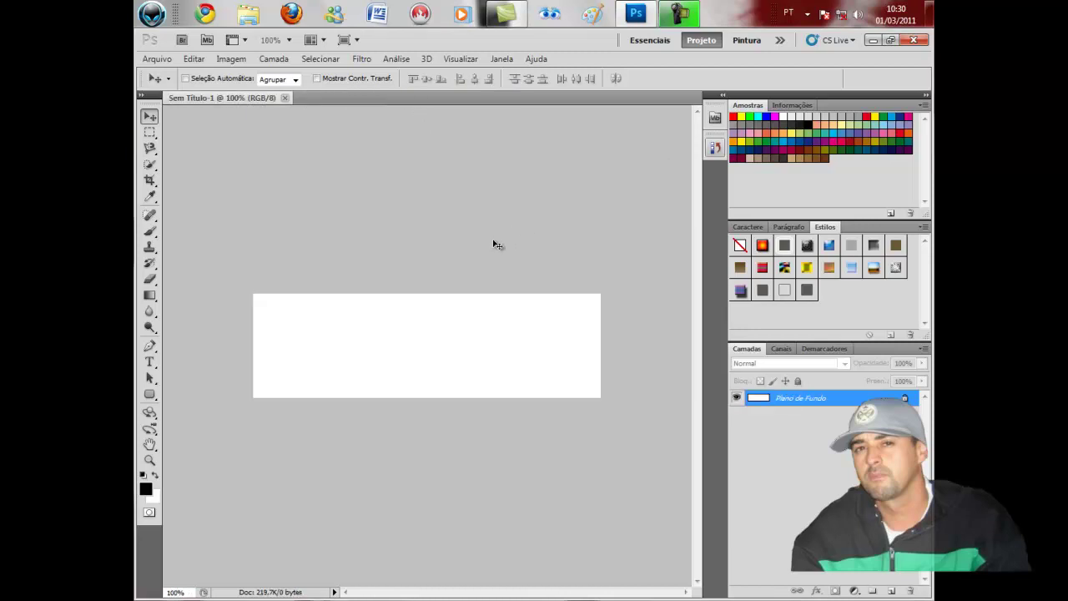
pyautogui.hotkey('ctrl', 'v')
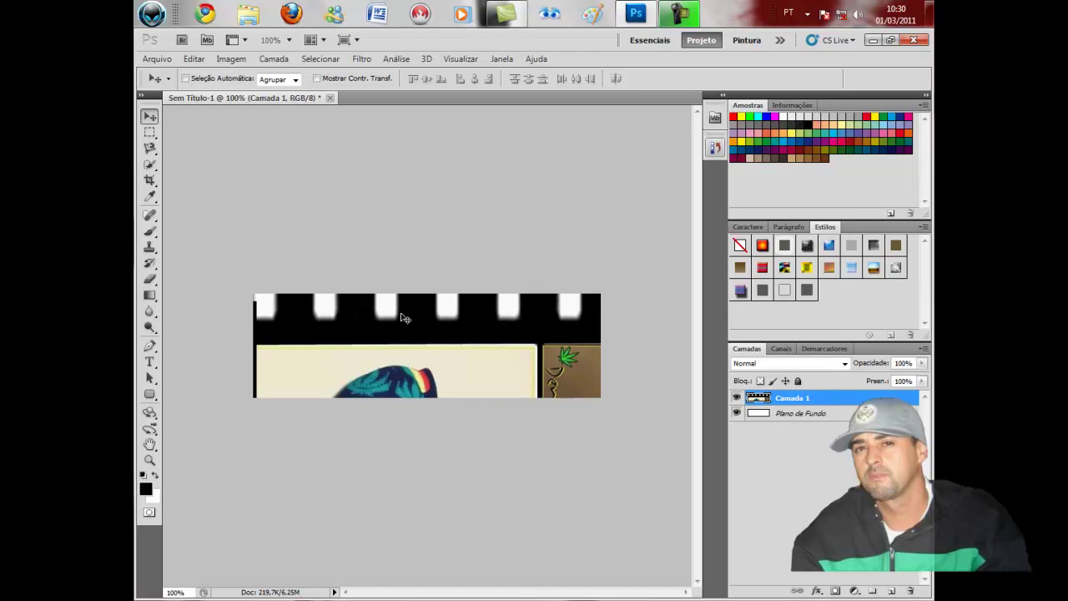
# Free-transform the pasted film strip, shrinking it down toward the canvas size
pyautogui.hotkey('ctrl', 't')
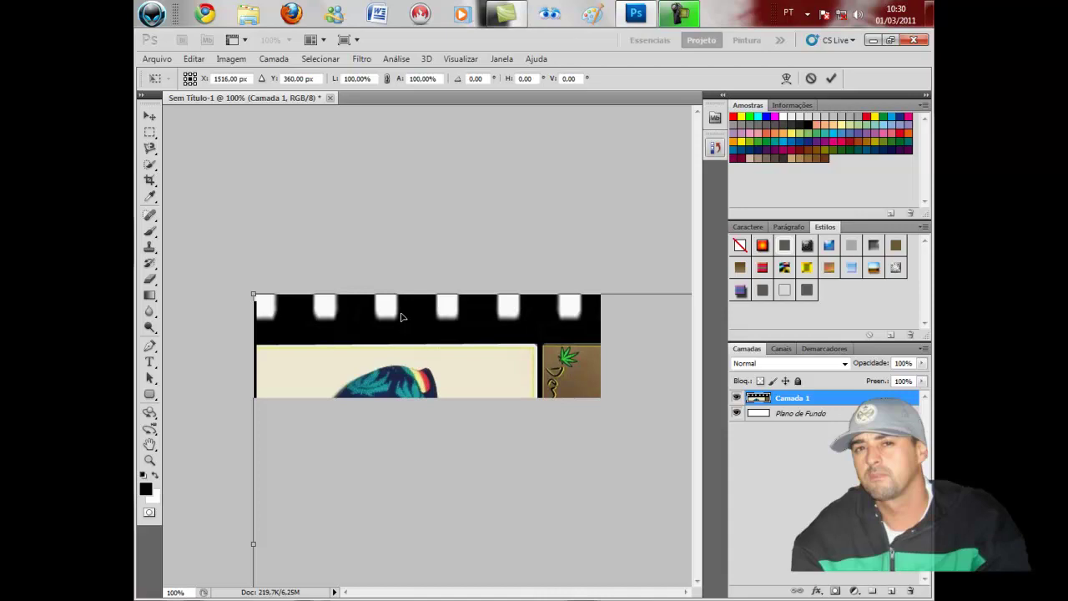
pyautogui.moveTo(253, 289)
pyautogui.mouseDown()
pyautogui.moveTo(612, 477)
pyautogui.moveTo(223, 191)
pyautogui.mouseUp()
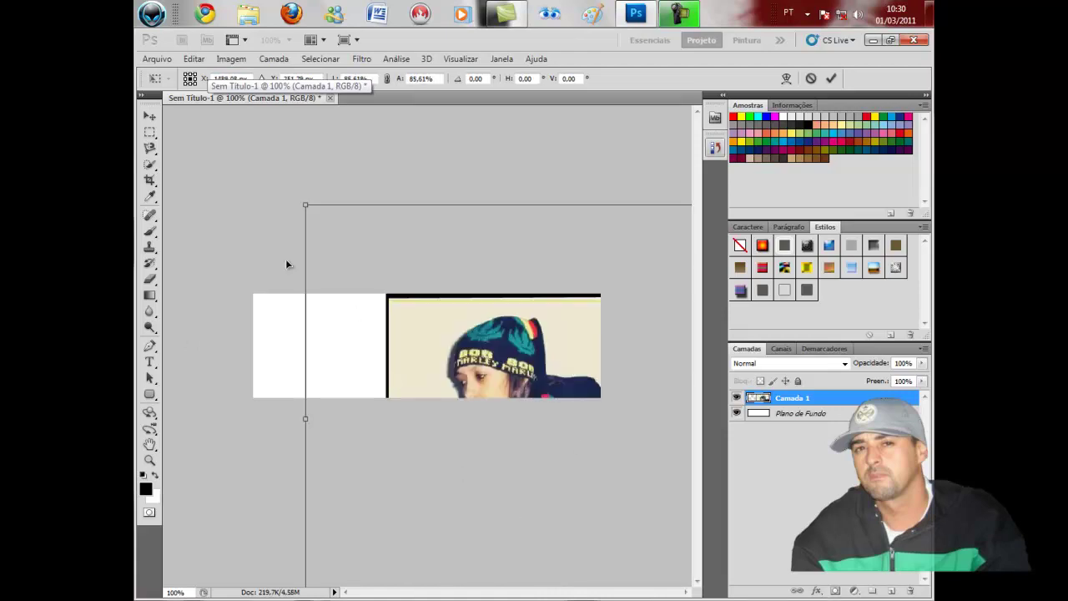
pyautogui.moveTo(187, 130)
pyautogui.mouseDown()
pyautogui.moveTo(228, 191)
pyautogui.moveTo(476, 446)
pyautogui.moveTo(584, 525)
pyautogui.moveTo(608, 506)
pyautogui.mouseUp()
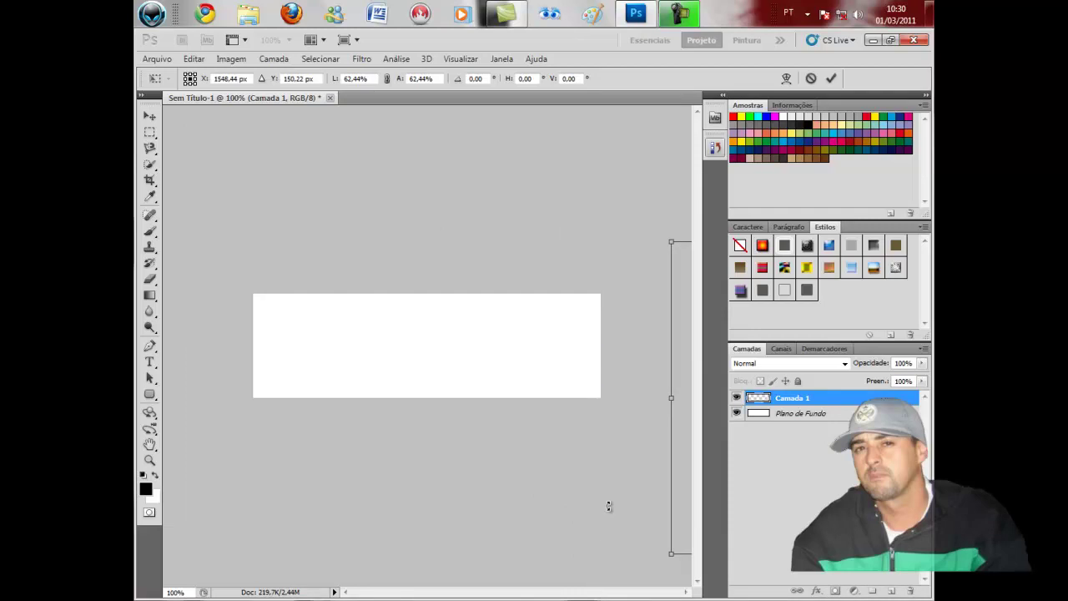
pyautogui.moveTo(675, 338)
pyautogui.mouseDown()
pyautogui.moveTo(399, 321)
pyautogui.moveTo(214, 242)
pyautogui.mouseUp()
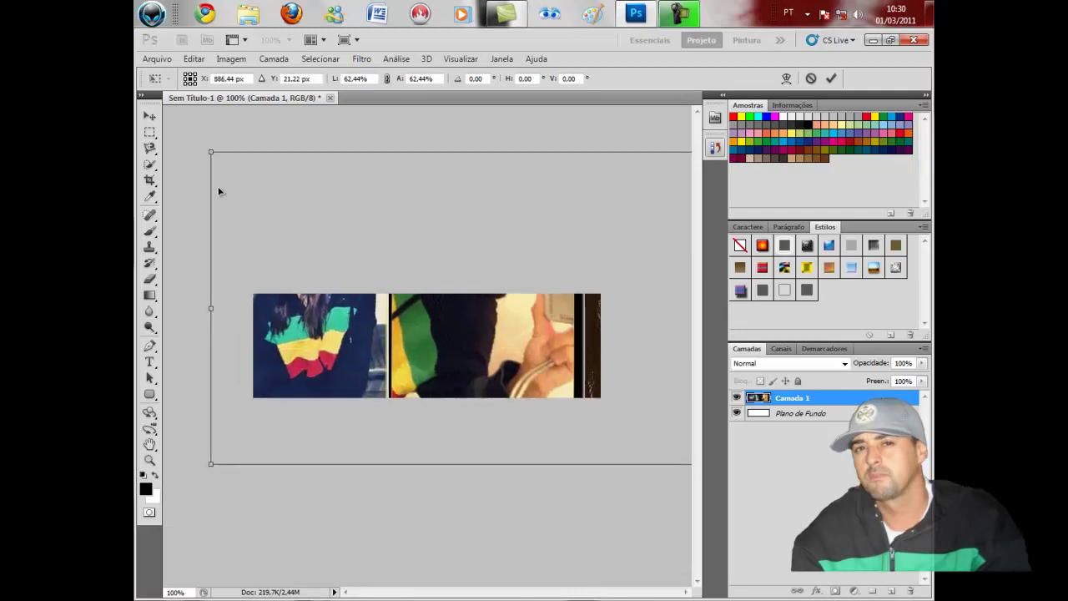
pyautogui.moveTo(211, 153)
pyautogui.mouseDown()
pyautogui.moveTo(400, 195)
pyautogui.moveTo(599, 459)
pyautogui.mouseUp()
pyautogui.moveTo(657, 345); pyautogui.dragTo(270, 292)
pyautogui.moveTo(258, 214)
pyautogui.mouseDown()
pyautogui.moveTo(543, 441)
pyautogui.moveTo(592, 467)
pyautogui.mouseUp()
# Align and stretch the strip to fill the 500×150 canvas and apply the transform
pyautogui.moveTo(645, 346); pyautogui.dragTo(232, 333)
pyautogui.moveTo(219, 279)
pyautogui.mouseDown()
pyautogui.moveTo(308, 296)
pyautogui.moveTo(464, 426)
pyautogui.mouseUp()
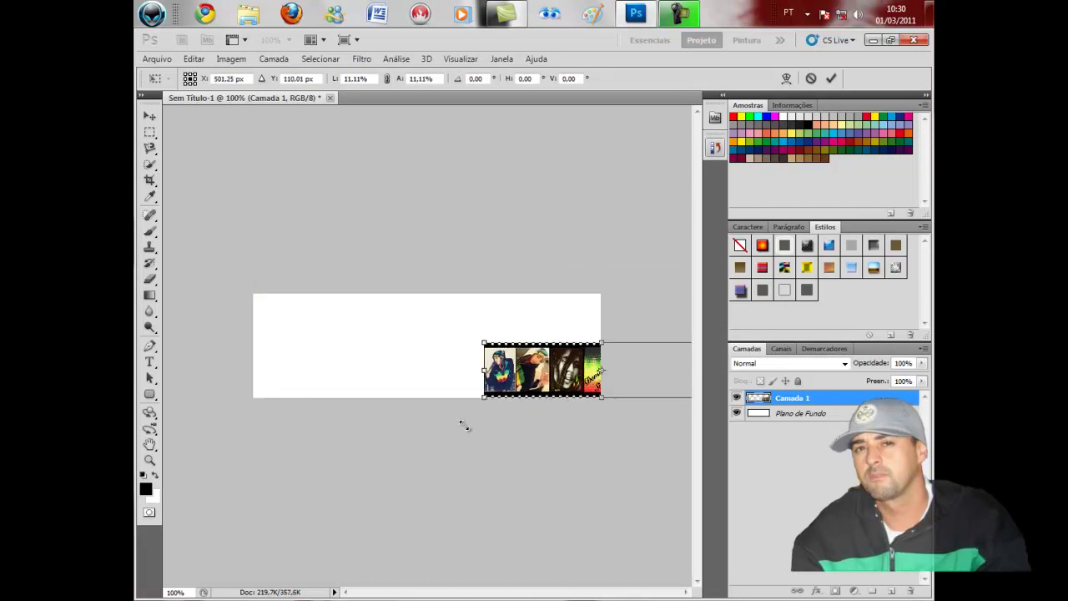
pyautogui.moveTo(480, 342); pyautogui.dragTo(309, 297)
pyautogui.moveTo(389, 346); pyautogui.dragTo(332, 345)
pyautogui.moveTo(663, 298); pyautogui.dragTo(605, 310)
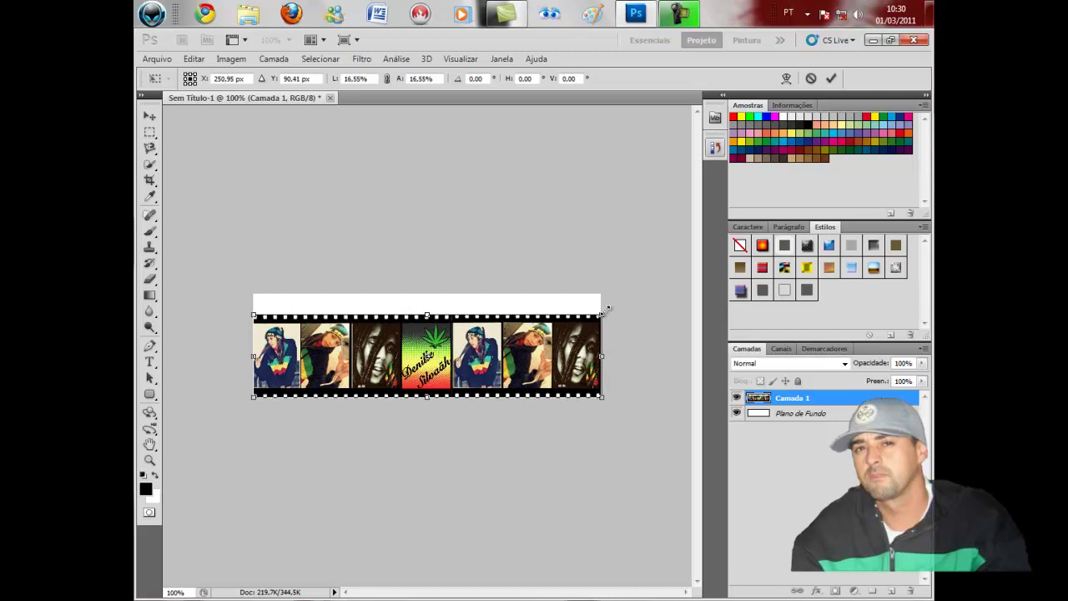
pyautogui.moveTo(430, 313); pyautogui.dragTo(428, 296)
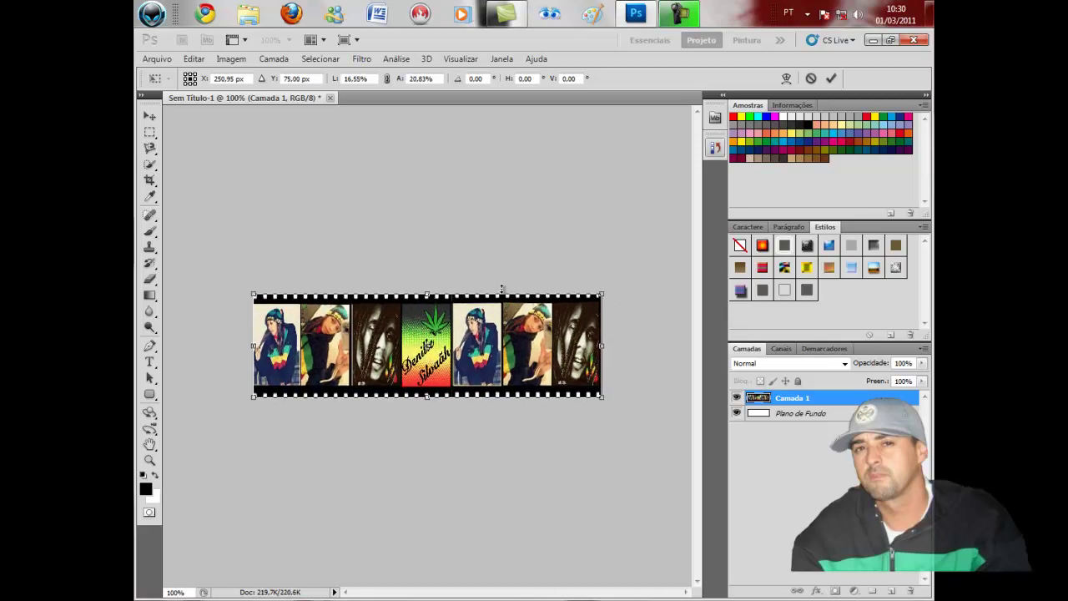
pyautogui.press('Return')
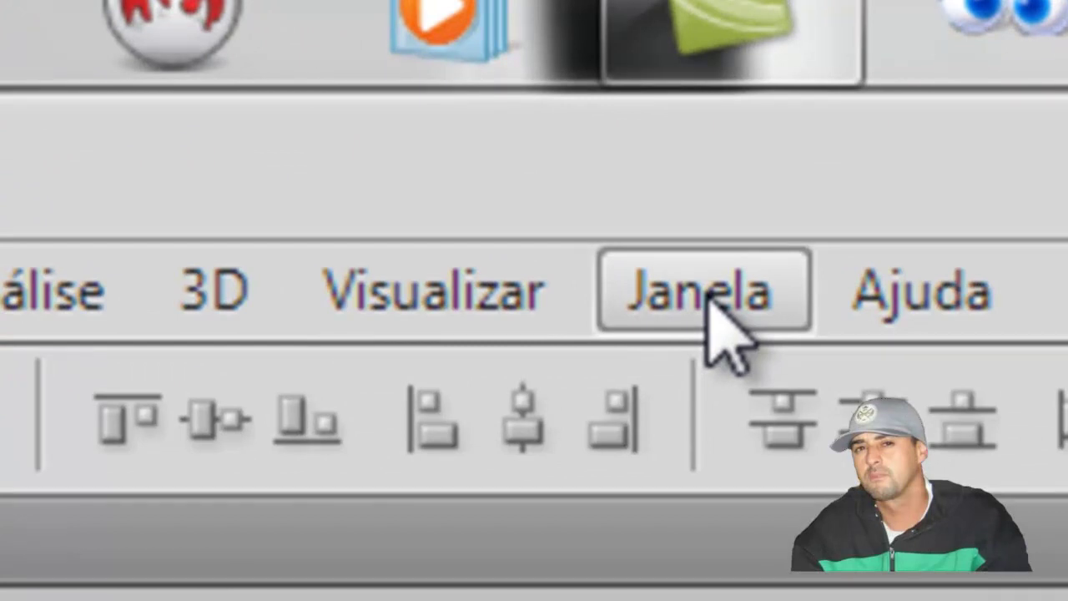
# Show the Animation frames panel, duplicate frame 1 into frame 2, and reselect frame 1
pyautogui.click(708, 296)
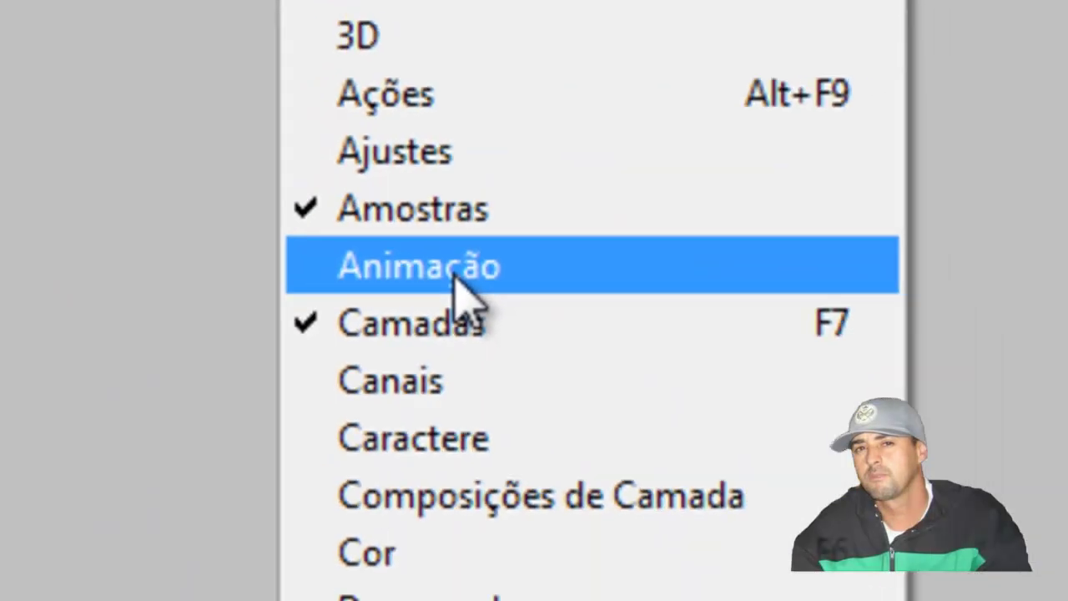
pyautogui.click(442, 293)
pyautogui.moveTo(395, 477)
pyautogui.mouseDown()
pyautogui.moveTo(414, 397)
pyautogui.moveTo(395, 497)
pyautogui.mouseUp()
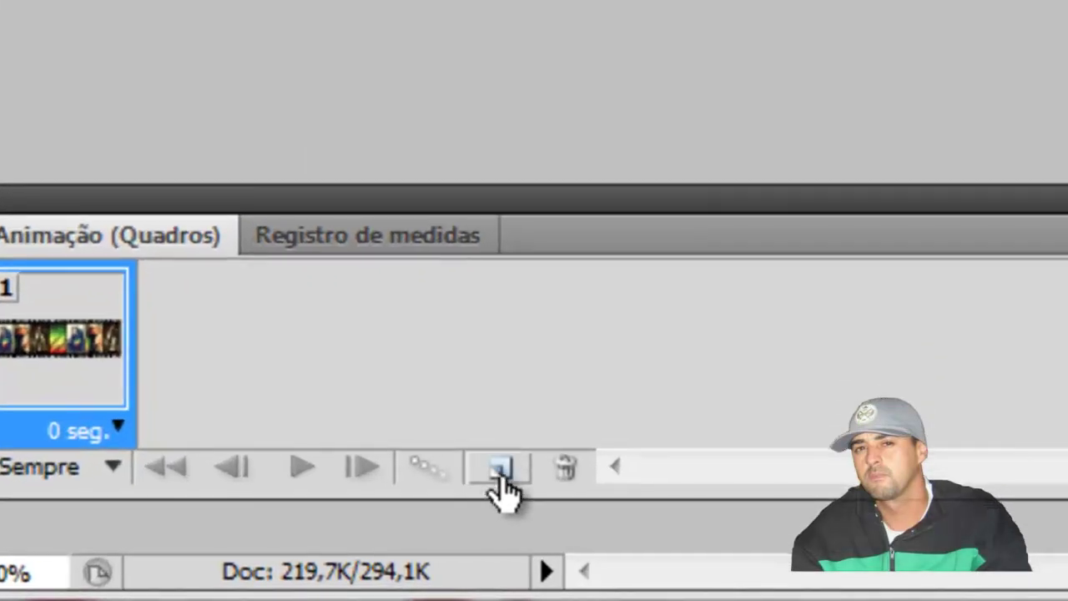
pyautogui.click(499, 469)
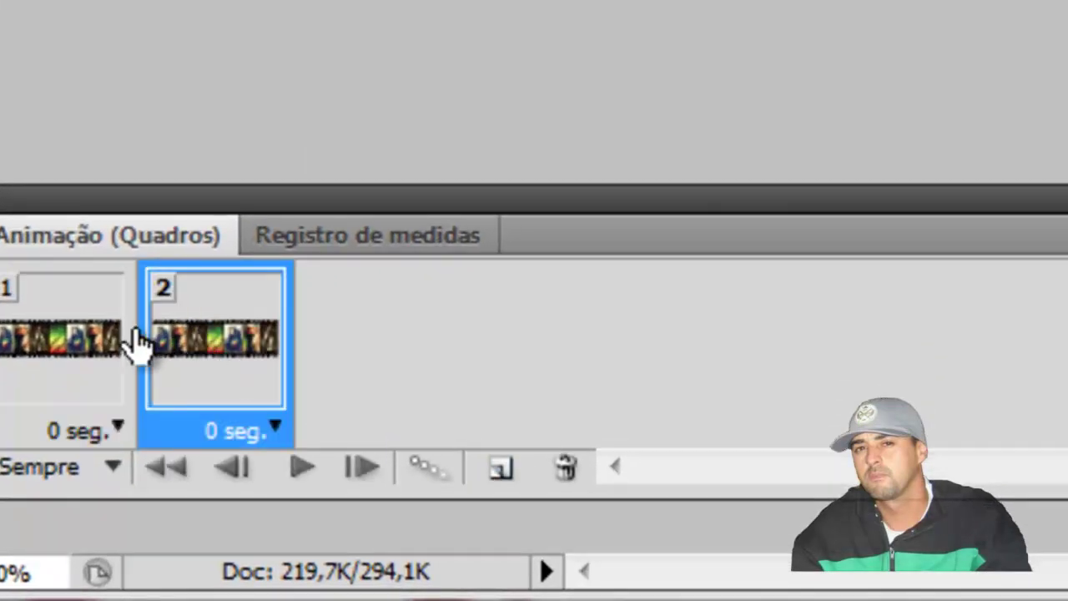
pyautogui.click(73, 359)
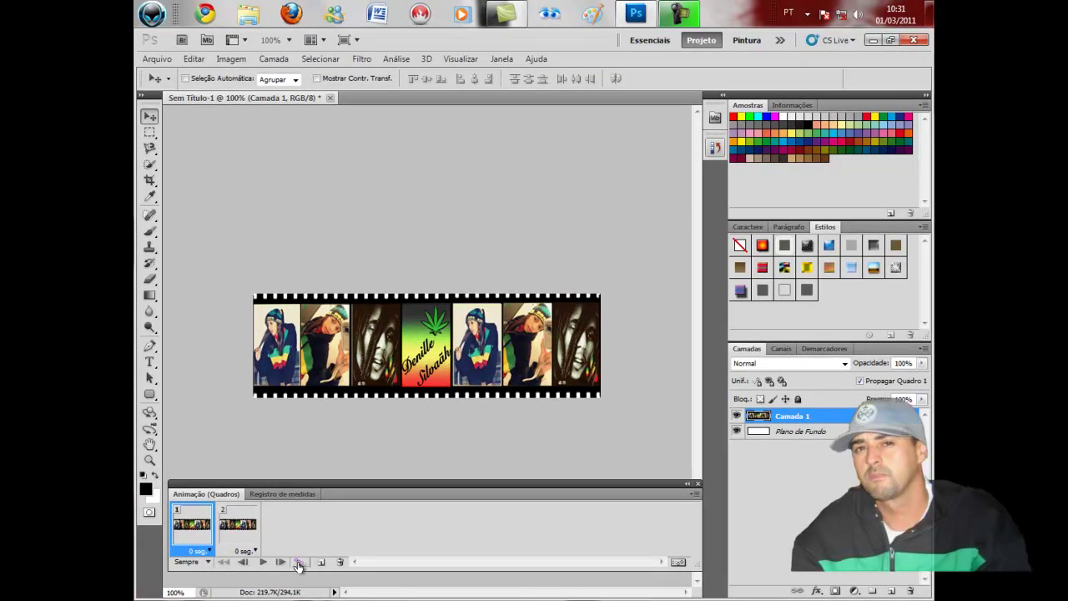
# Push the strip off the right edge in frame 1 and to the left edge in frame 2
pyautogui.moveTo(265, 353); pyautogui.dragTo(588, 351)
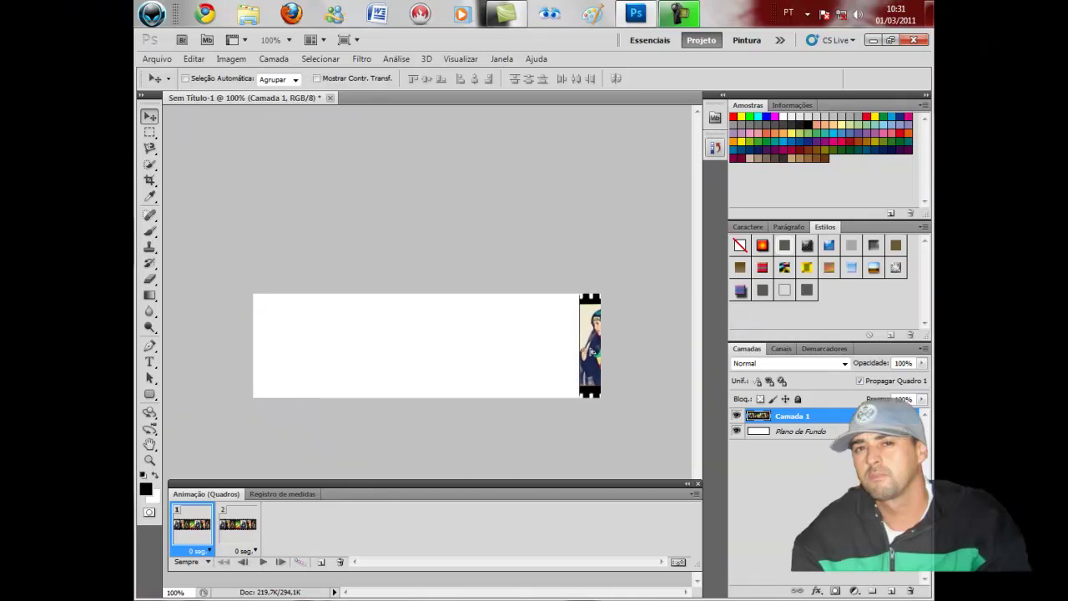
pyautogui.moveTo(587, 352); pyautogui.dragTo(590, 351)
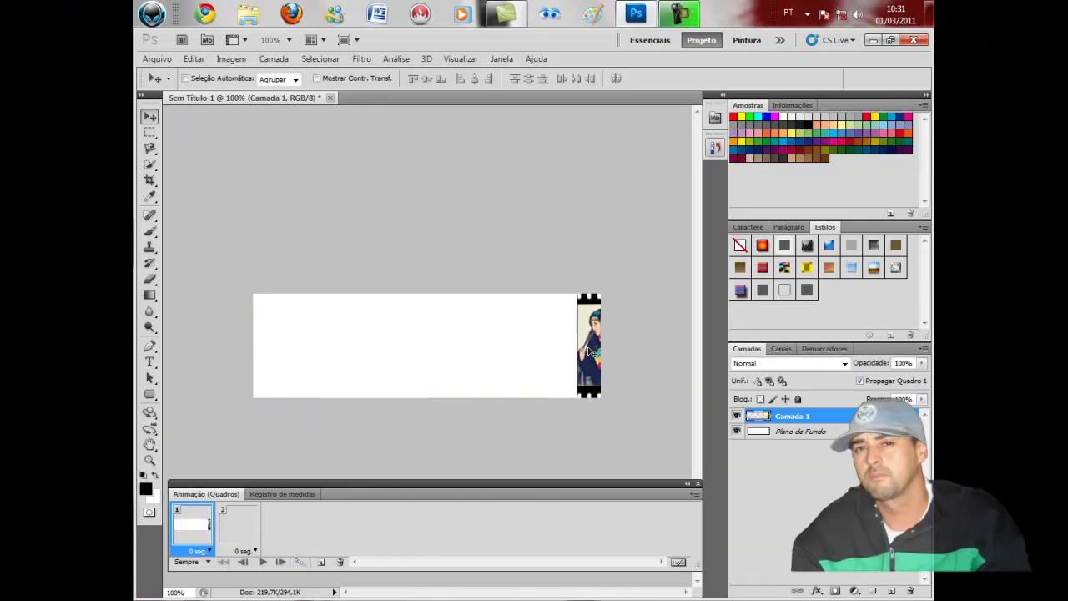
pyautogui.click(243, 534)
pyautogui.moveTo(589, 364); pyautogui.dragTo(266, 363)
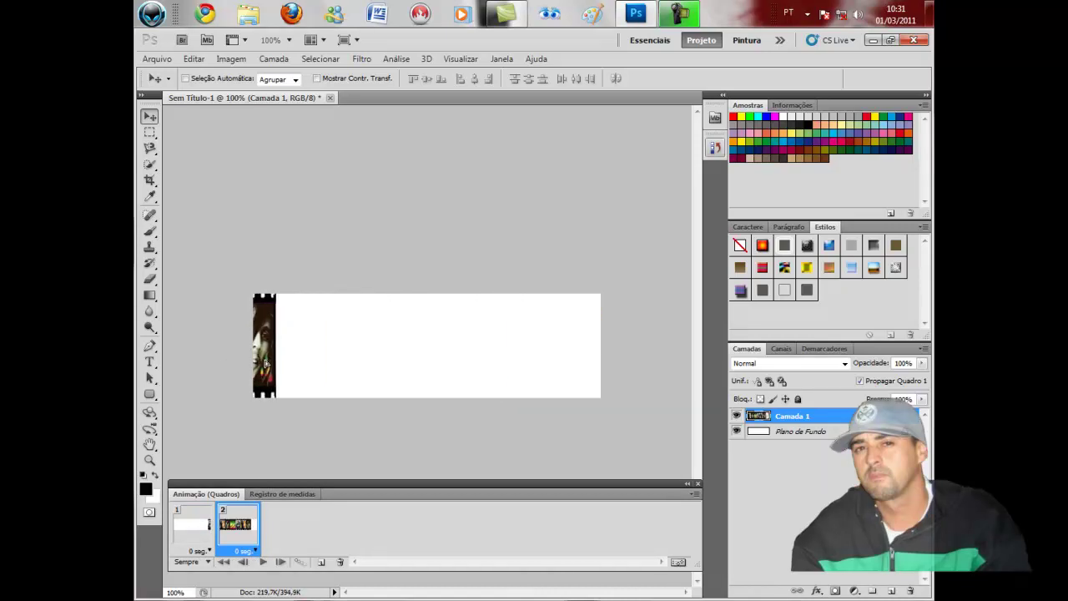
pyautogui.click(193, 529)
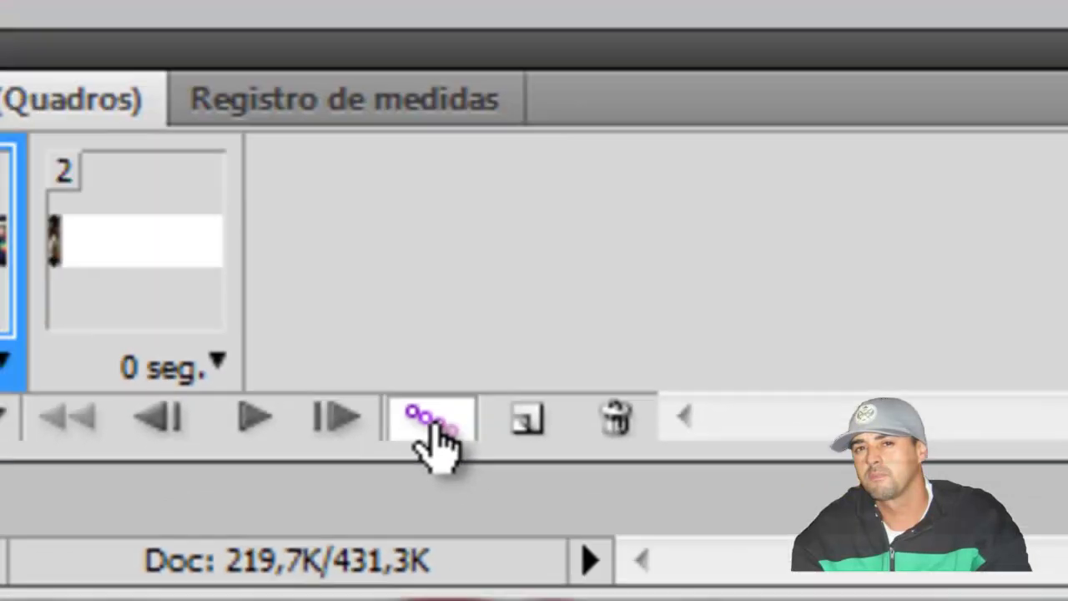
# Tween 20 frames between frames 1 and 2, preview the slide, and reselect frame 1
pyautogui.click(484, 363)
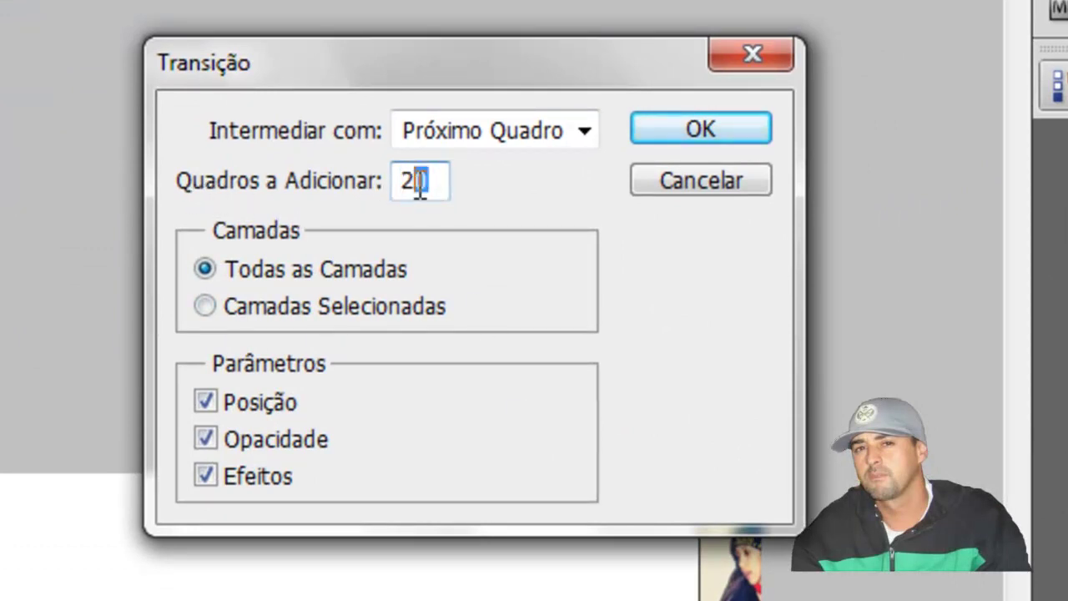
pyautogui.press('Right')
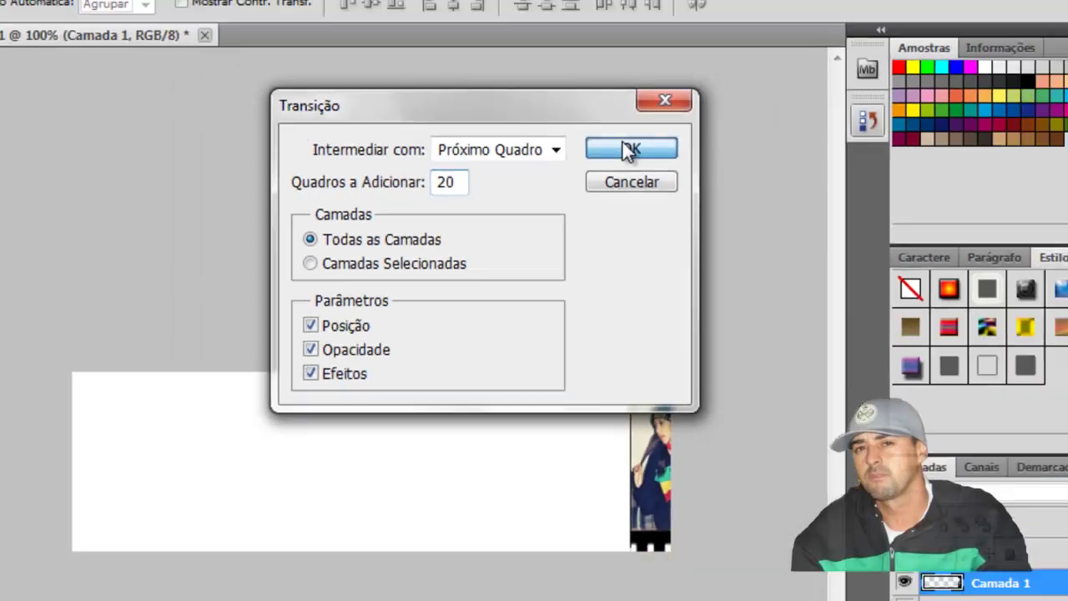
pyautogui.click(676, 127)
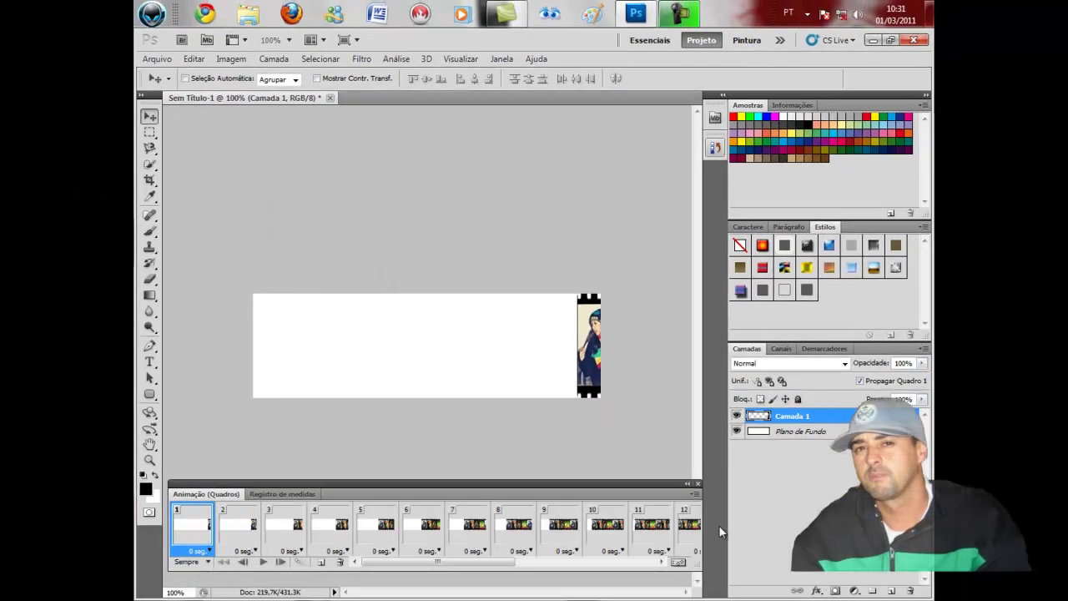
pyautogui.click(265, 562)
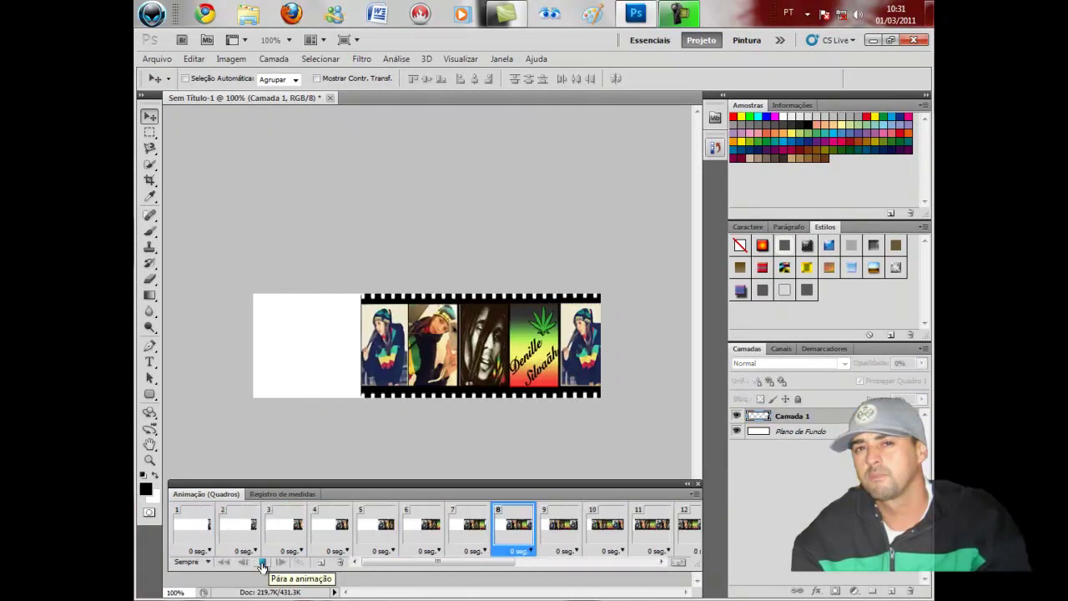
pyautogui.click(263, 563)
pyautogui.moveTo(521, 563); pyautogui.dragTo(381, 563)
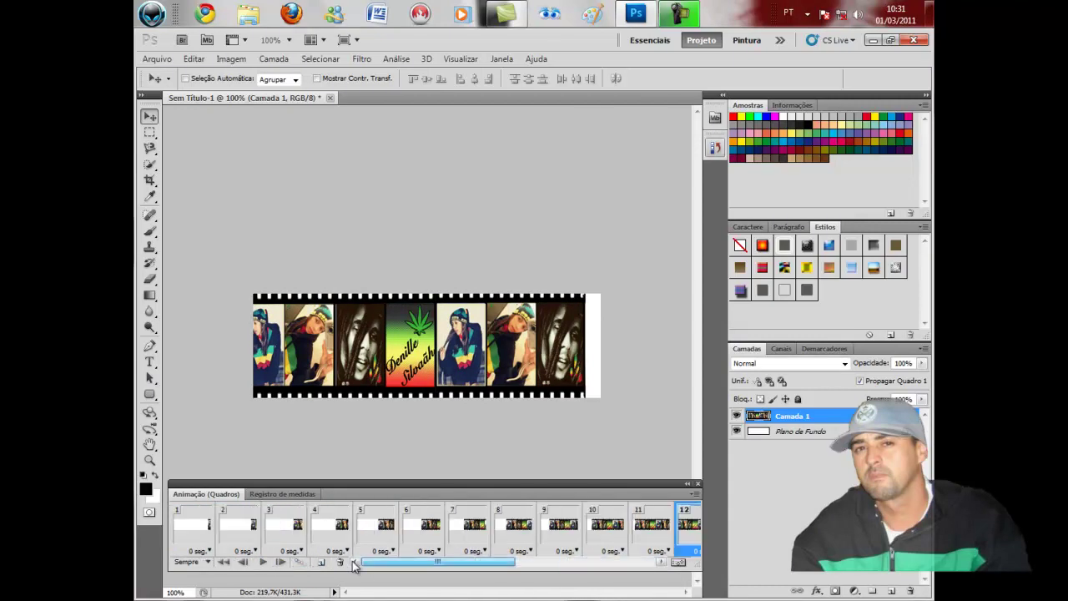
pyautogui.click(193, 531)
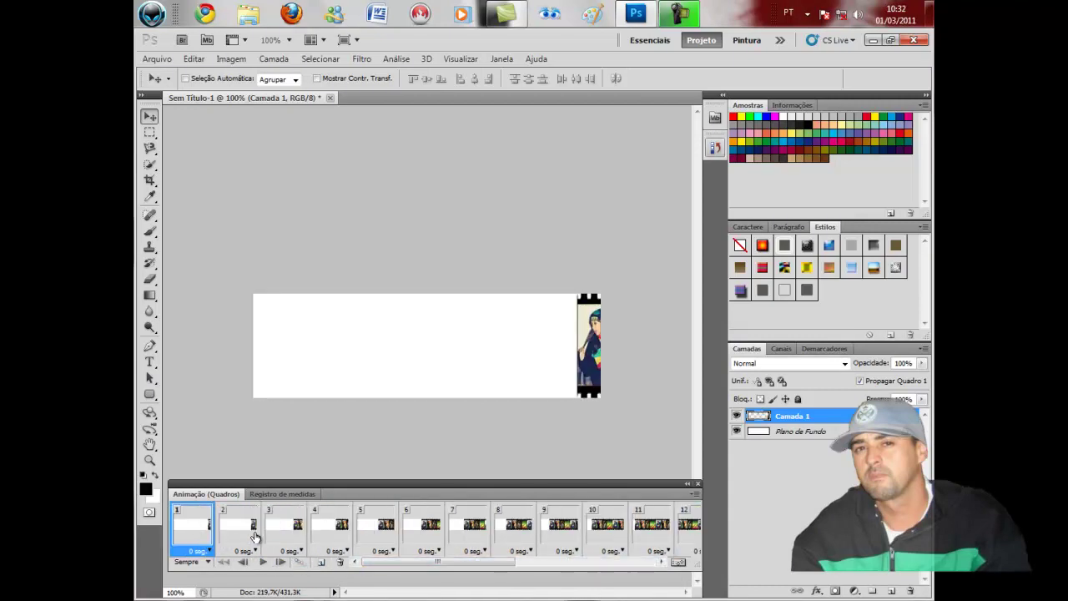
# Select all 22 frames and give them a custom 0,3 second delay
pyautogui.moveTo(240, 536); pyautogui.dragTo(686, 530)
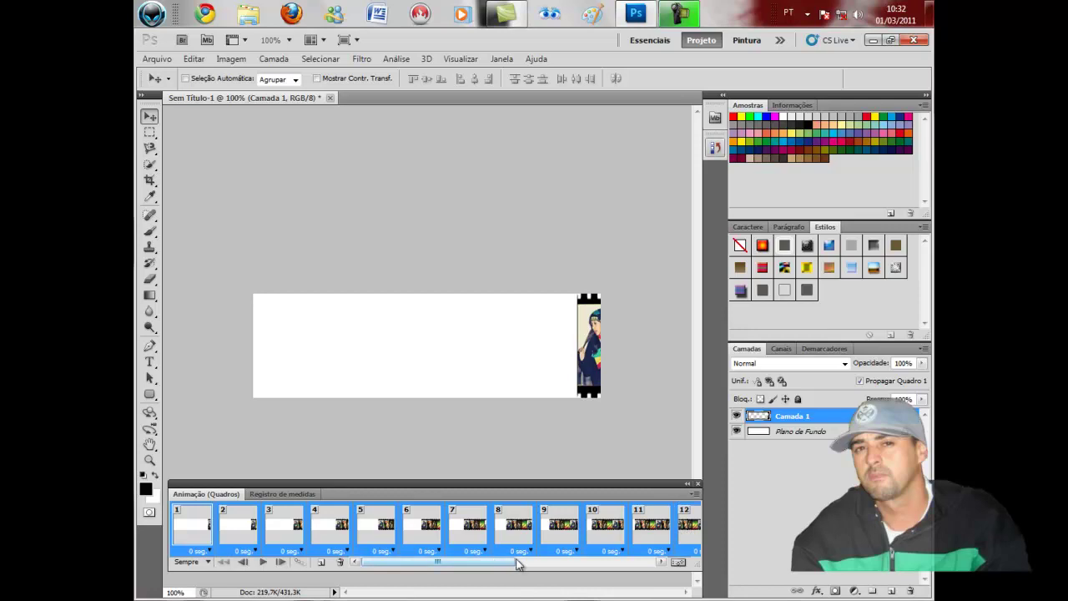
pyautogui.moveTo(505, 563); pyautogui.dragTo(564, 567)
pyautogui.moveTo(236, 529); pyautogui.dragTo(407, 531)
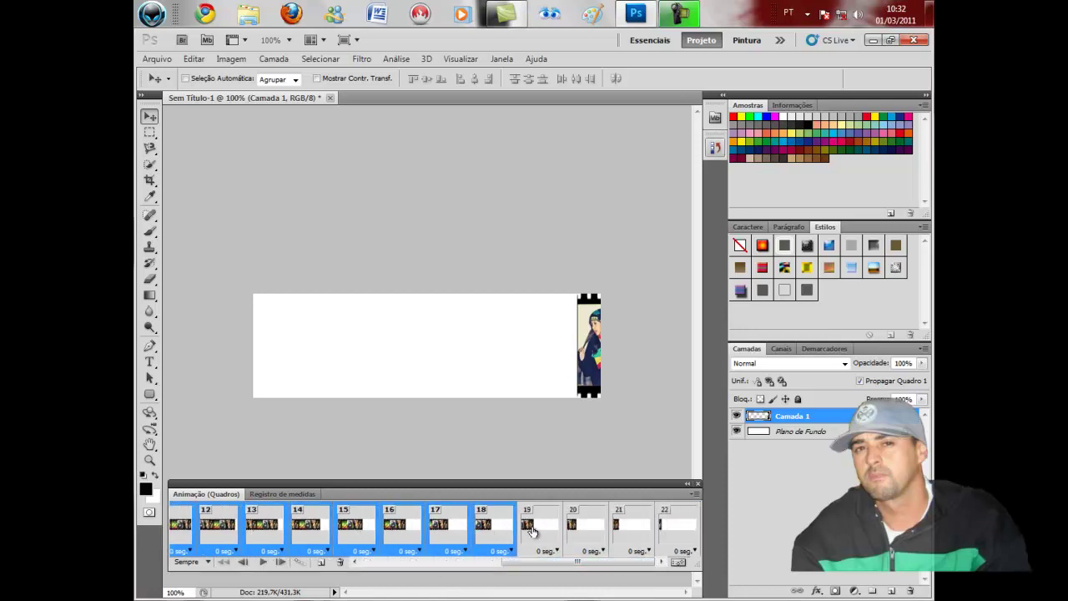
pyautogui.moveTo(407, 531)
pyautogui.mouseDown()
pyautogui.moveTo(668, 533)
pyautogui.moveTo(381, 570)
pyautogui.mouseUp()
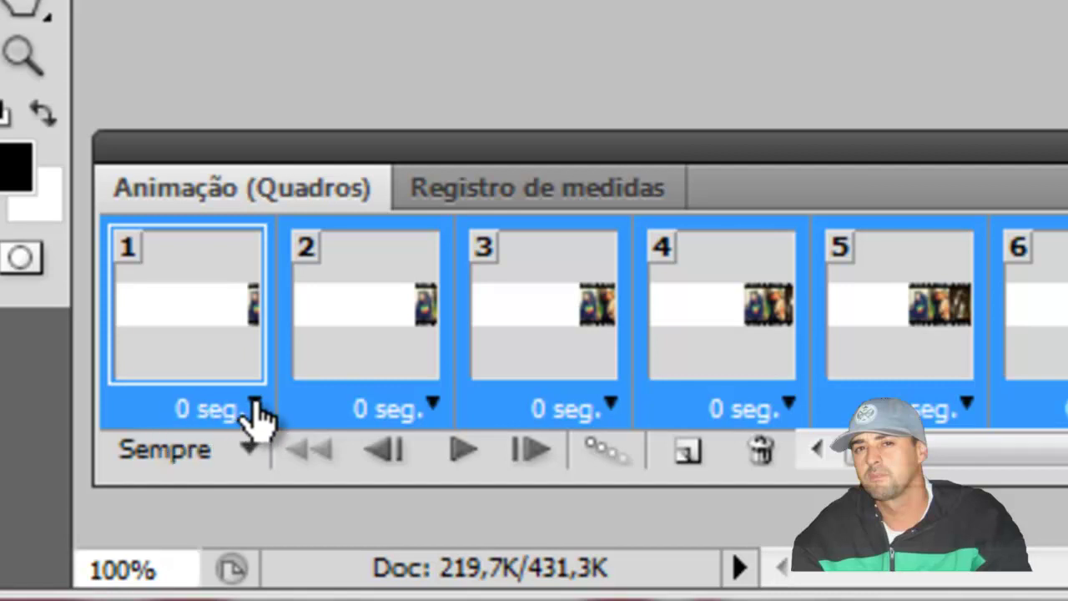
pyautogui.click(254, 404)
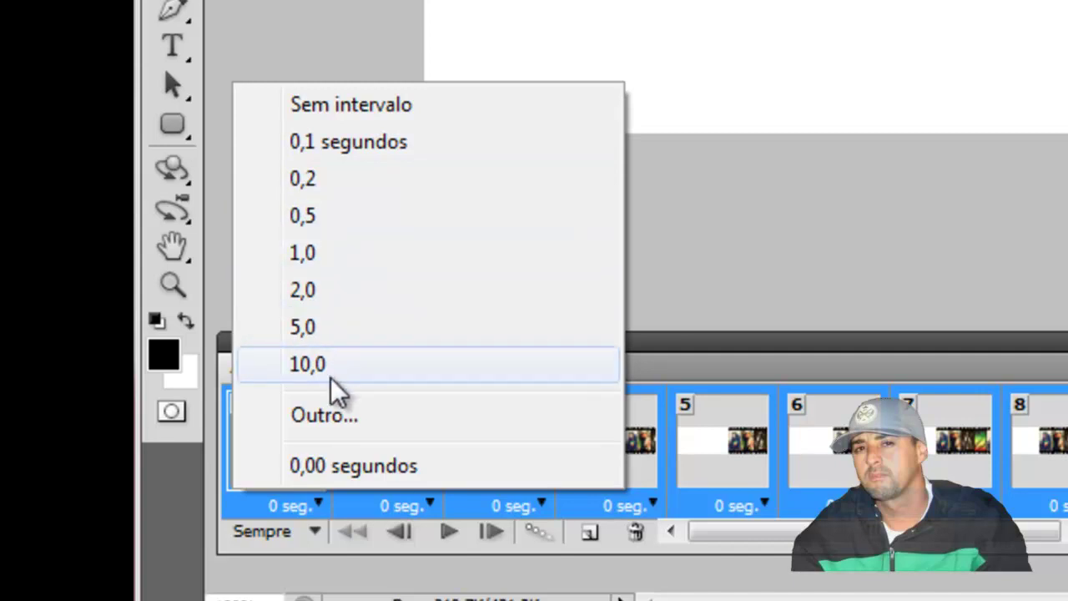
pyautogui.click(338, 417)
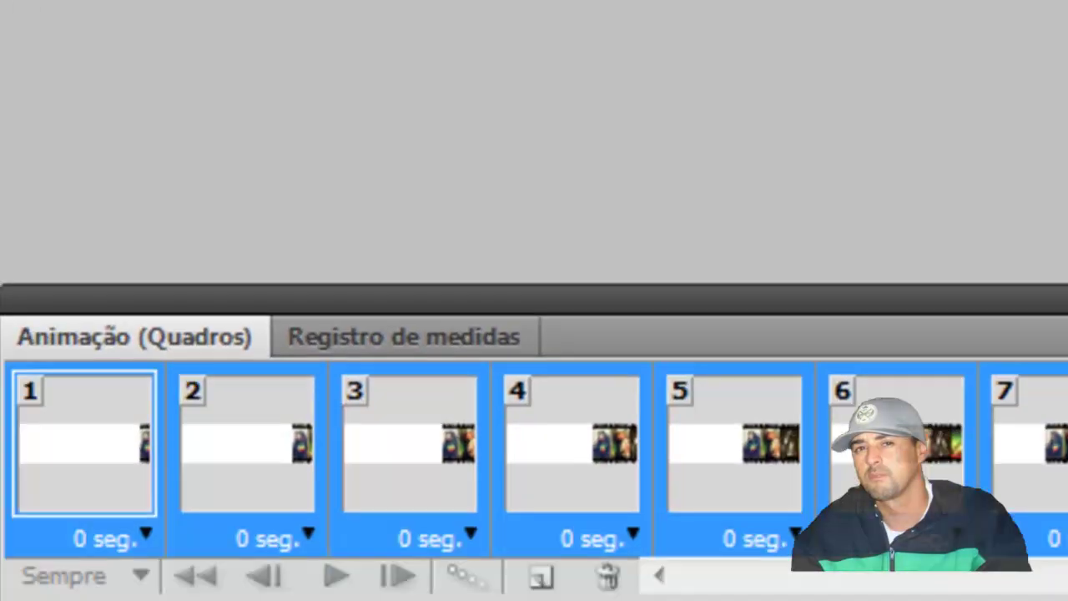
pyautogui.press('Return')
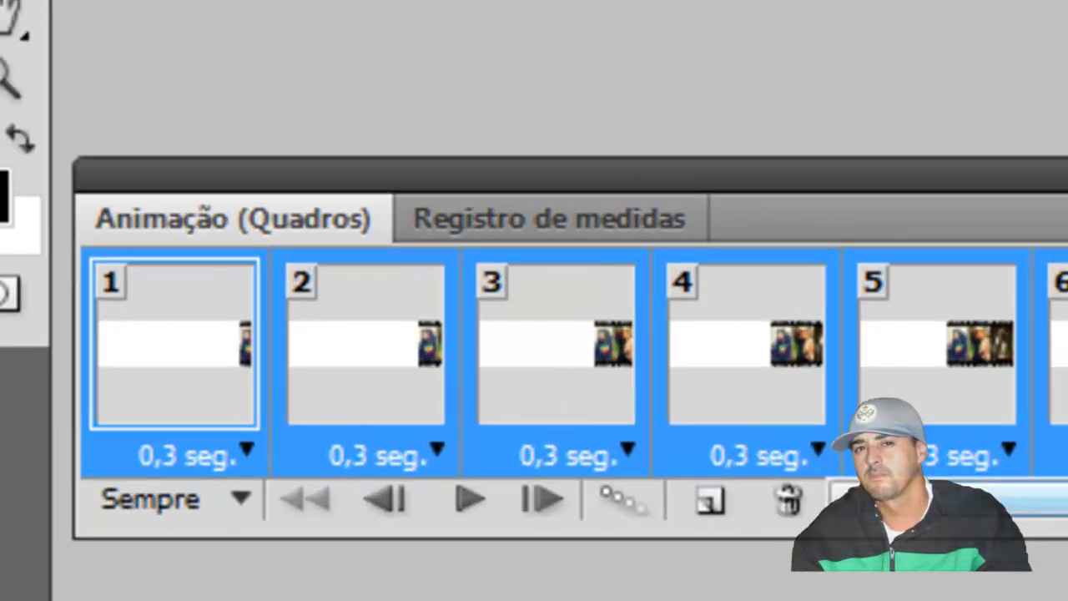
# Play the animation back with the new 0,3 second timing
pyautogui.hscroll(5, 576, 342)
pyautogui.hscroll(3, 576, 342)
pyautogui.hscroll(-8, 576, 342)
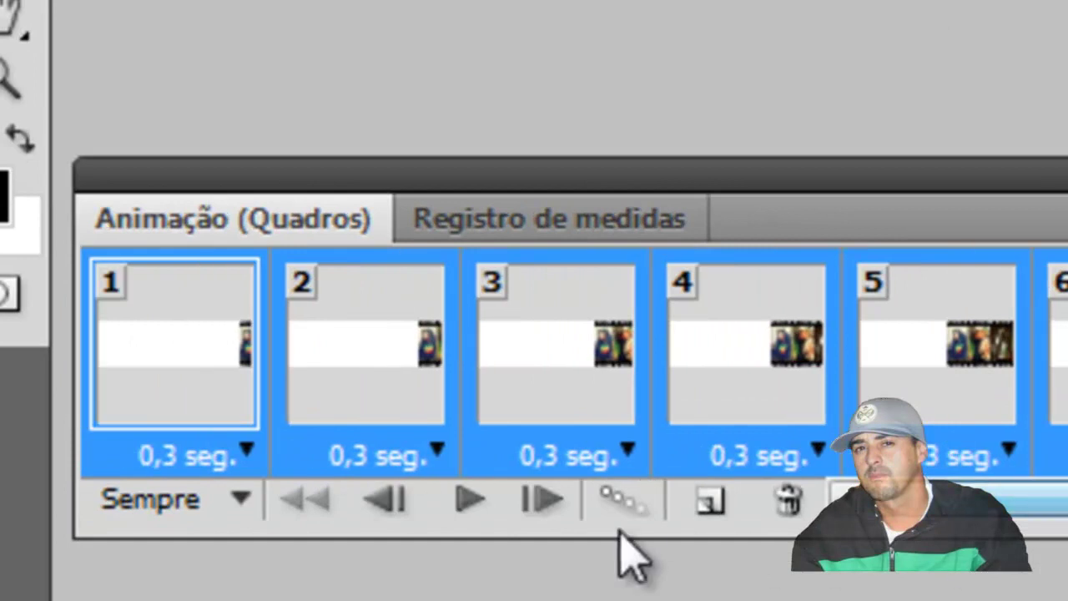
pyautogui.click(472, 502)
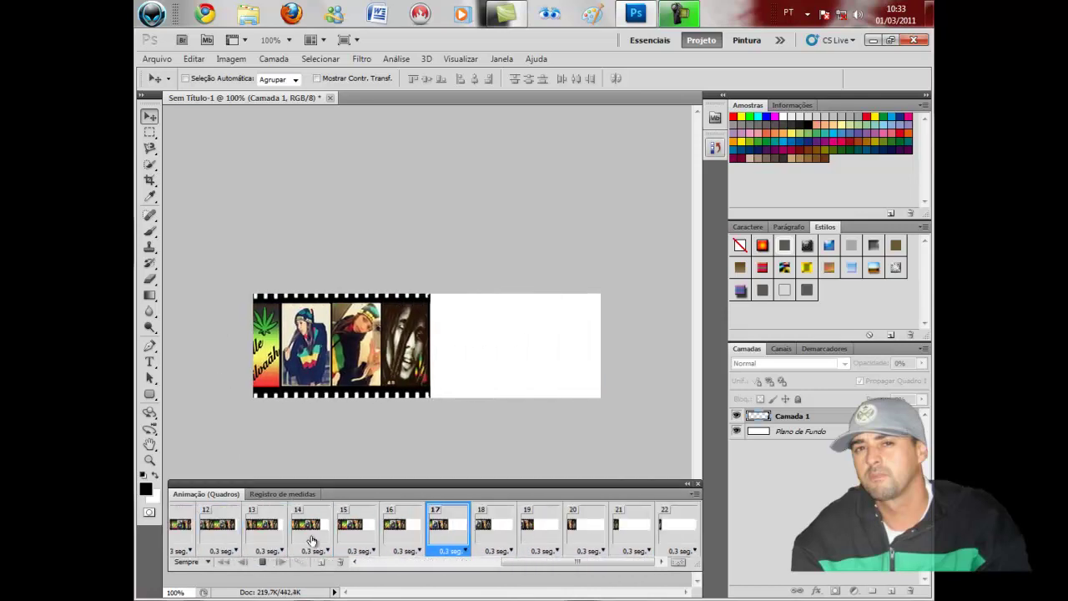
# Stop playback and convert Plano de Fundo into a regular layer named Camada 0
pyautogui.click(261, 563)
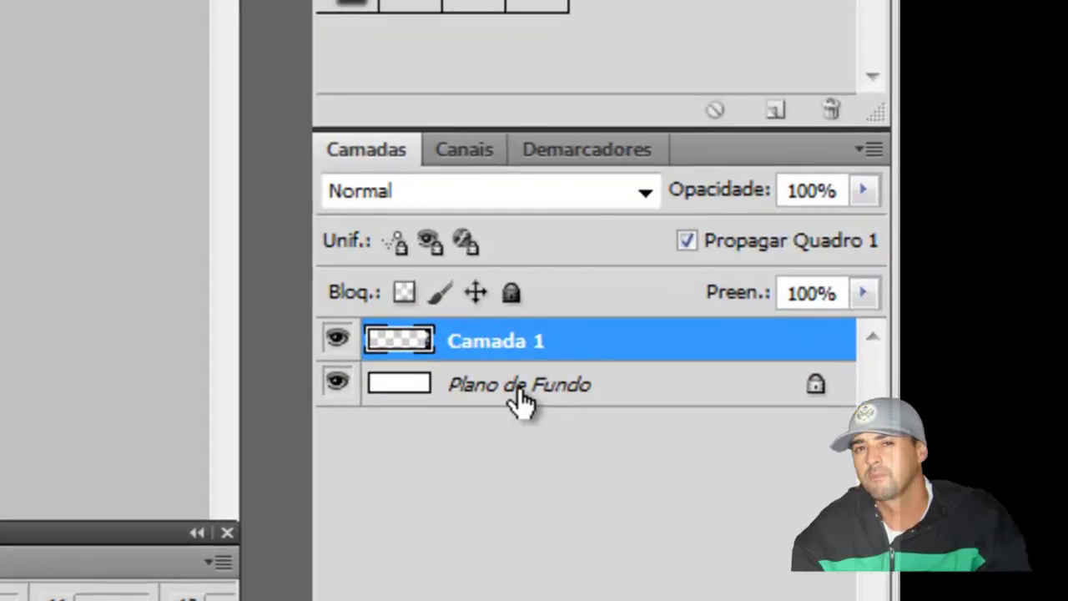
pyautogui.click(519, 402)
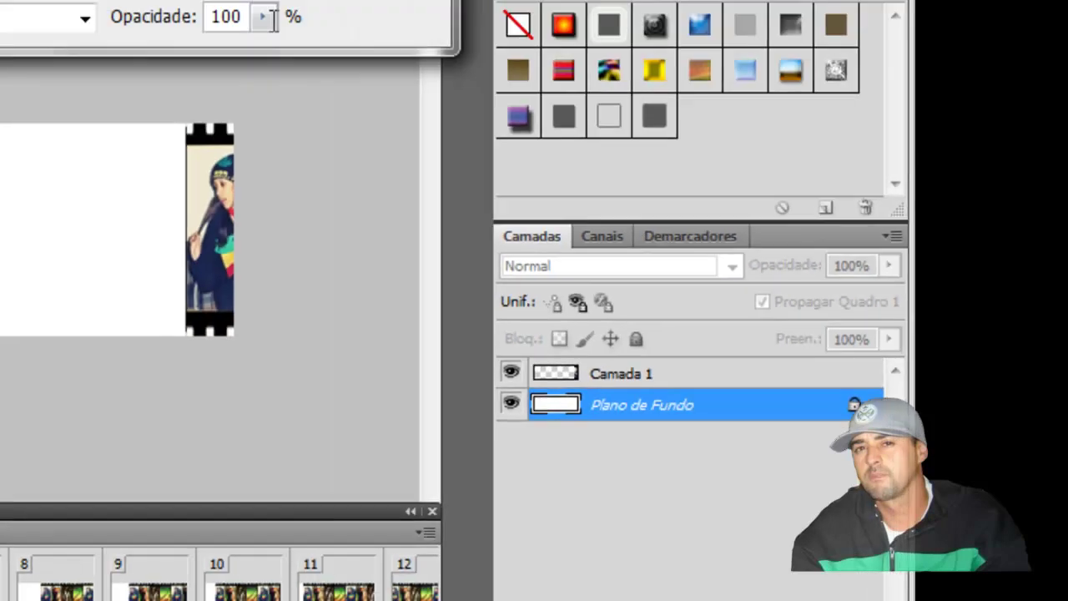
pyautogui.doubleClick(547, 388)
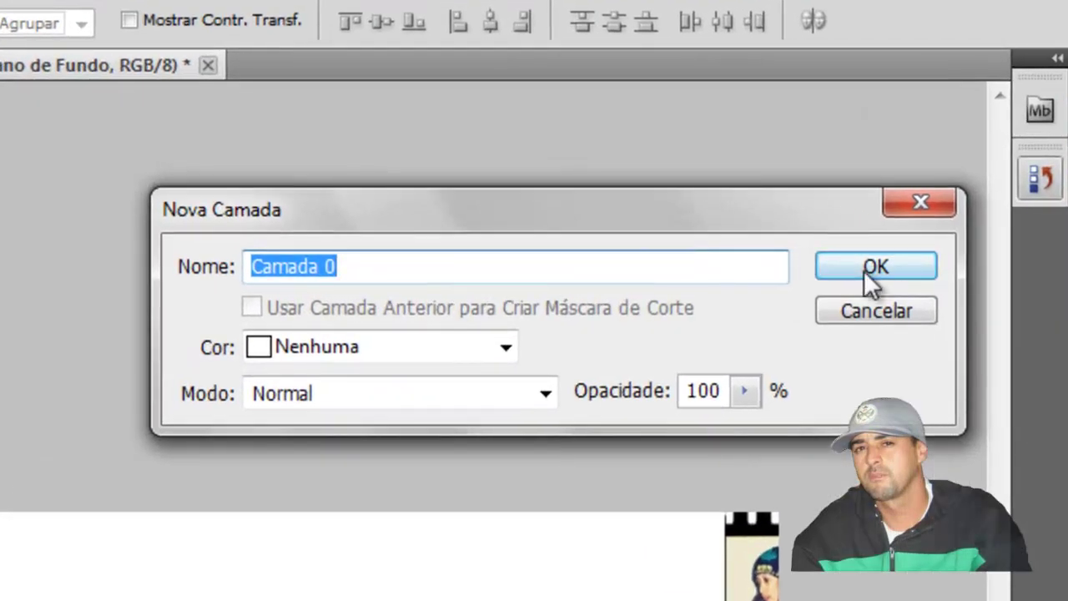
pyautogui.click(868, 274)
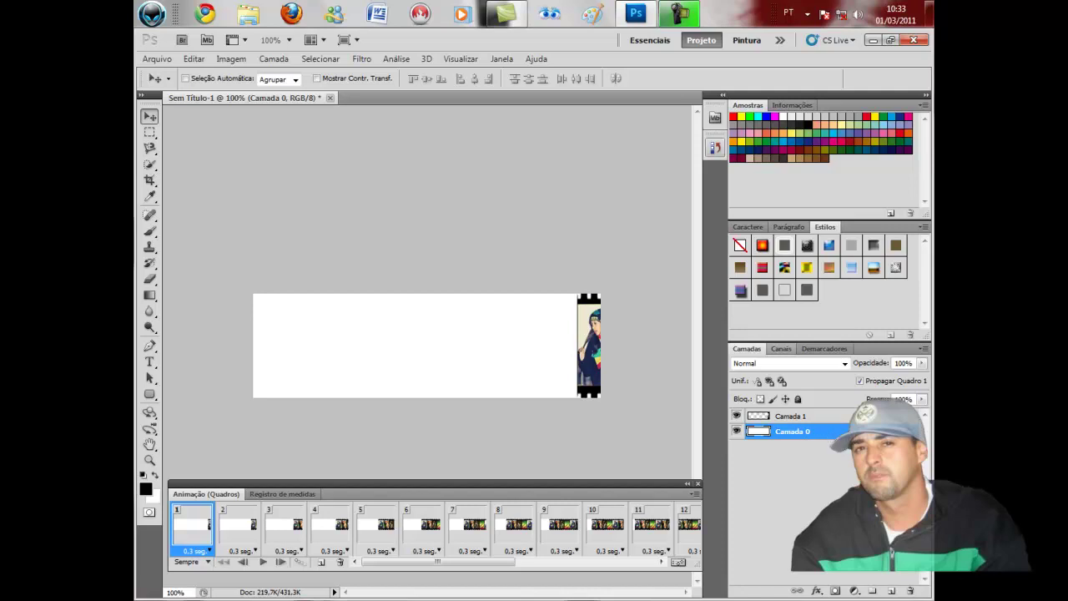
# Give Camada 0 in frame 1 a red-yellow-green Gradient Overlay, then select frame 2
pyautogui.doubleClick(814, 431)
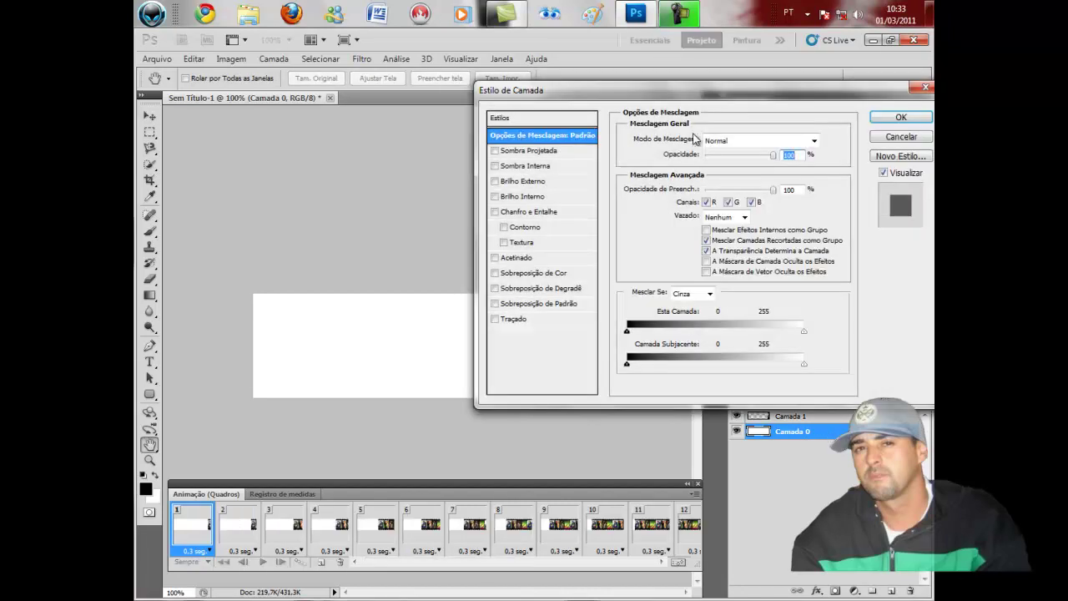
pyautogui.moveTo(693, 94); pyautogui.dragTo(651, 101)
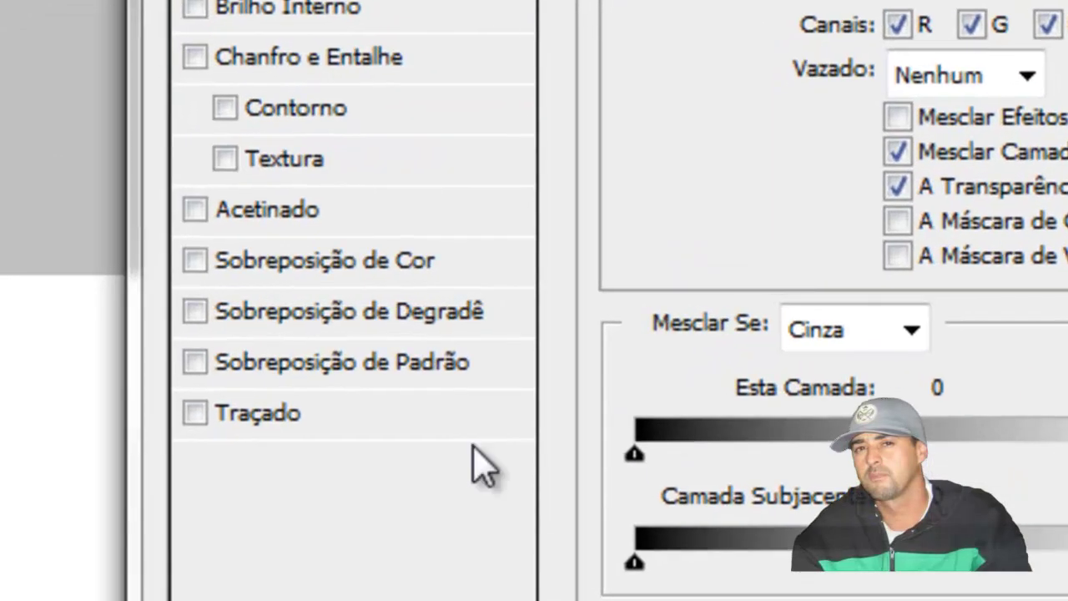
pyautogui.click(342, 310)
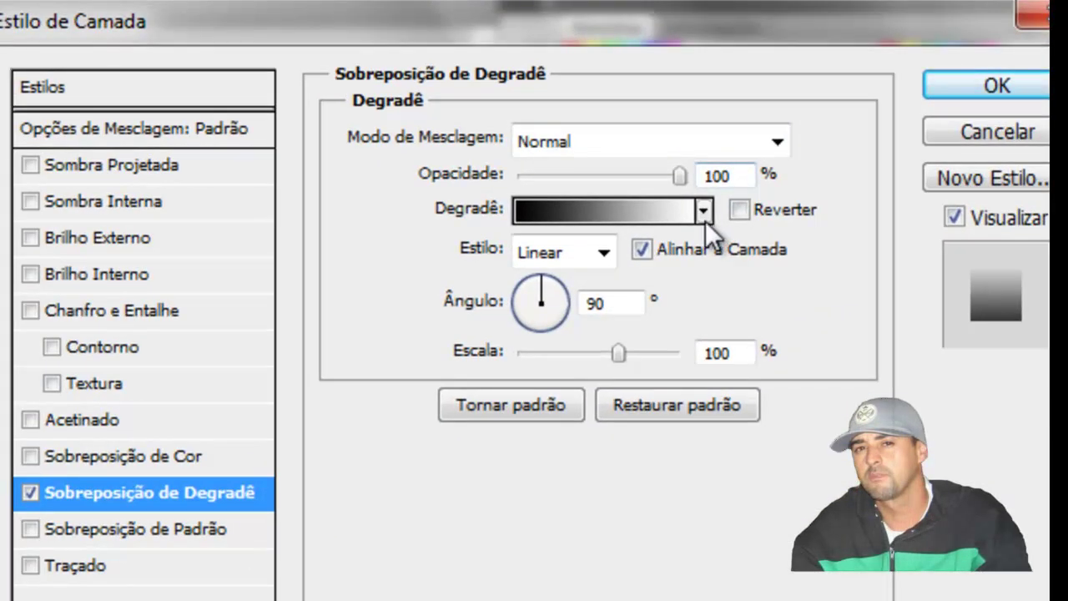
pyautogui.click(705, 212)
pyautogui.click(644, 400)
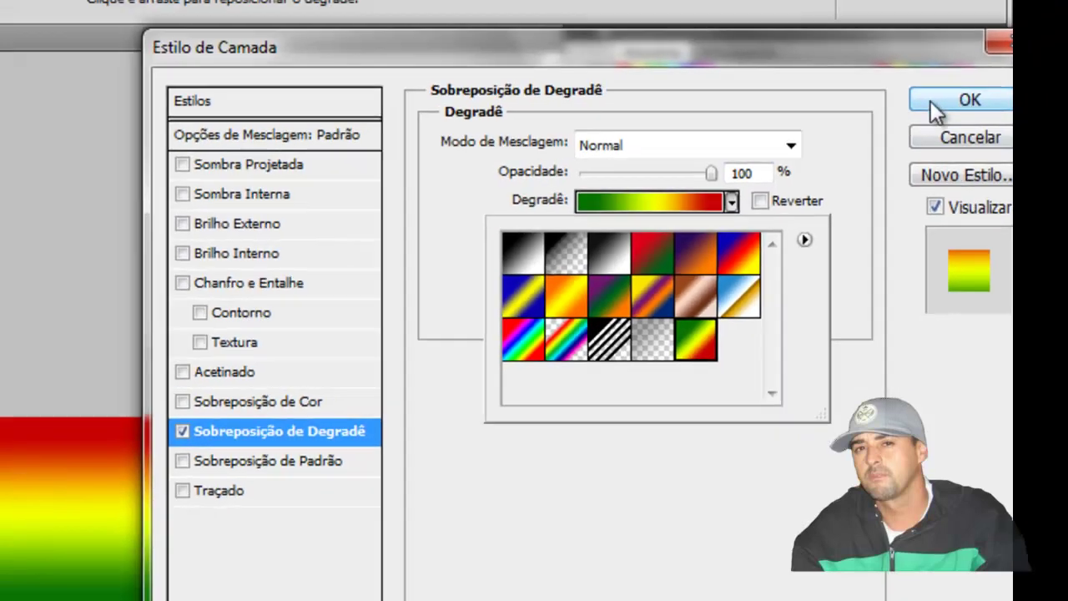
pyautogui.click(932, 100)
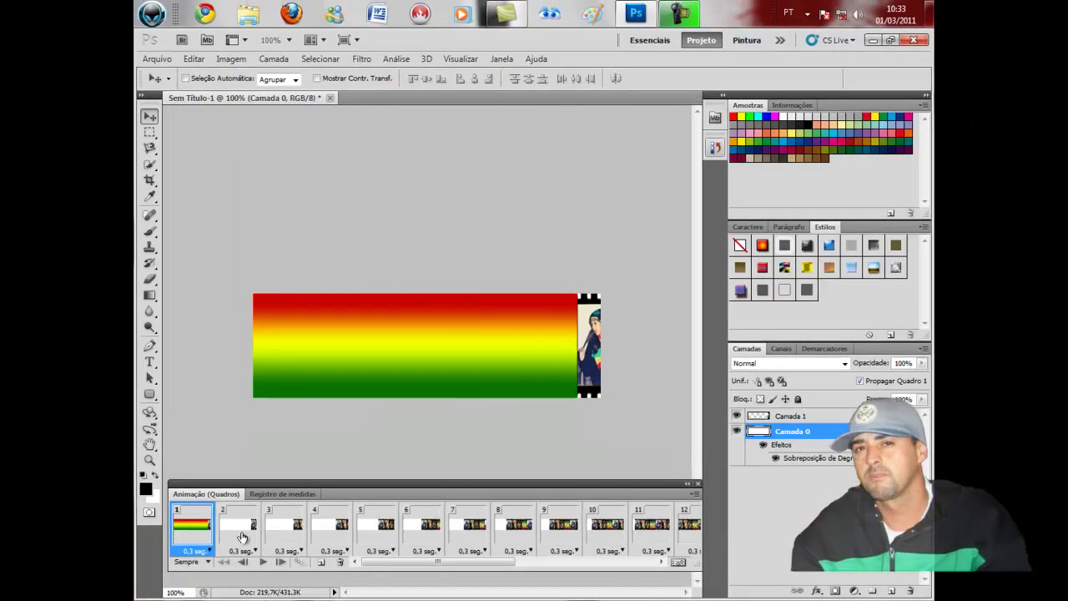
pyautogui.click(242, 536)
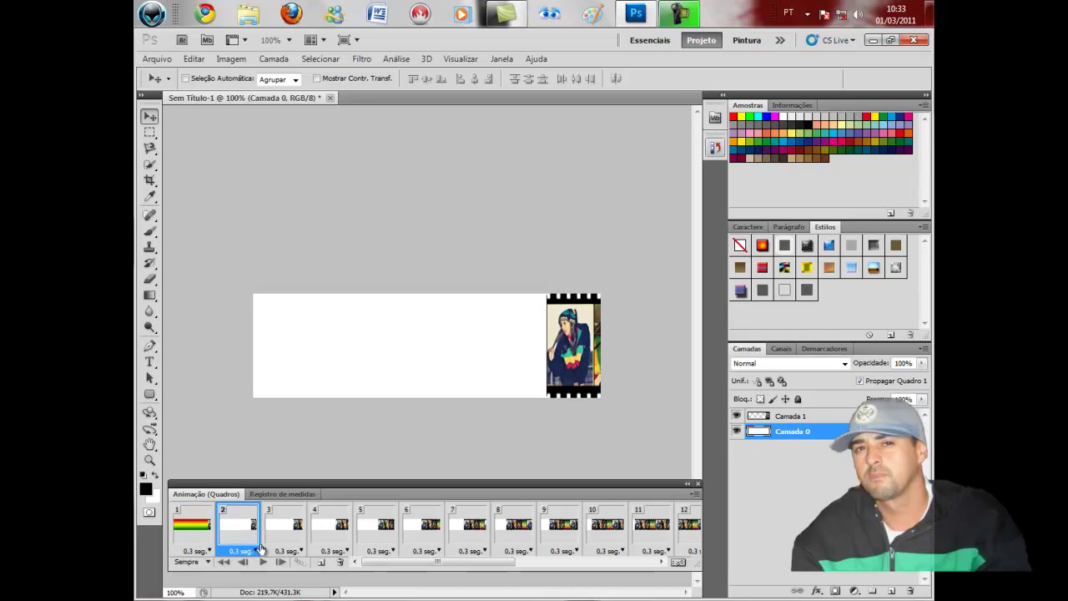
# Apply the red-yellow-green gradient overlay to Camada 0 in frames 2 and 3
pyautogui.doubleClick(826, 431)
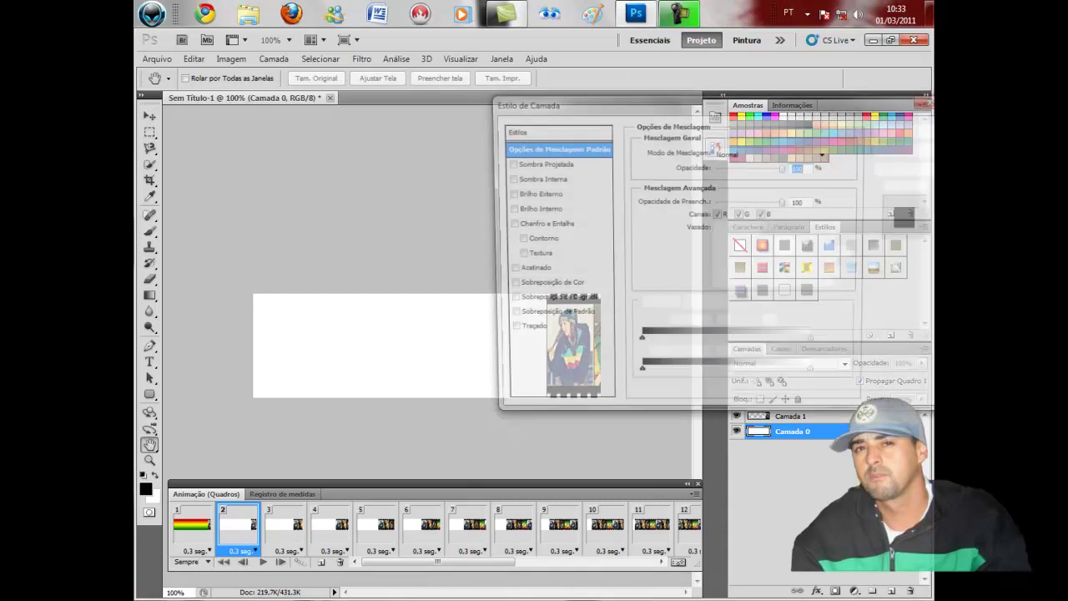
pyautogui.click(553, 302)
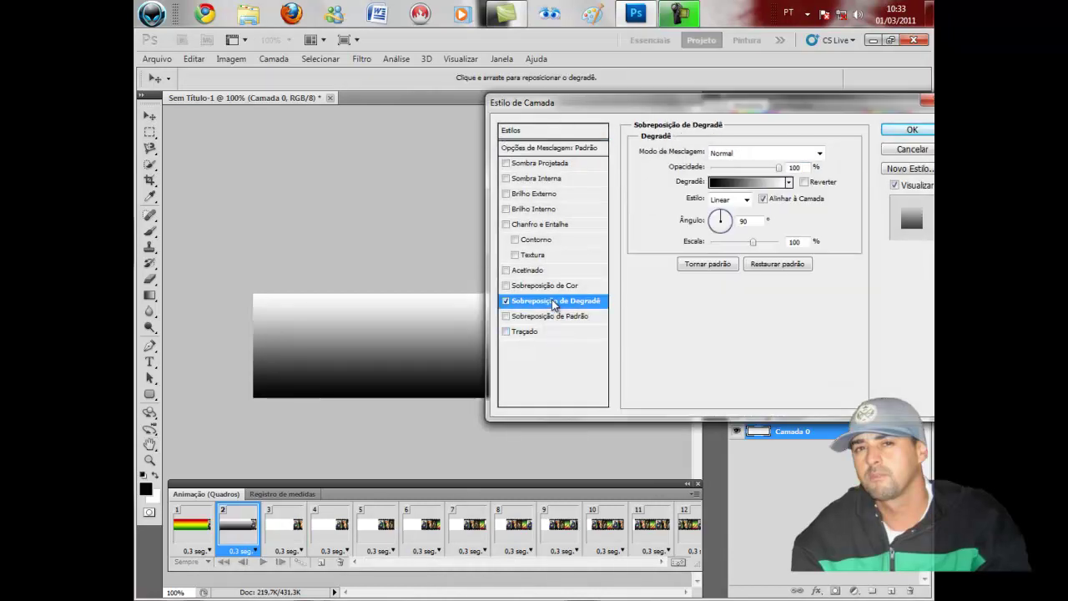
pyautogui.click(789, 182)
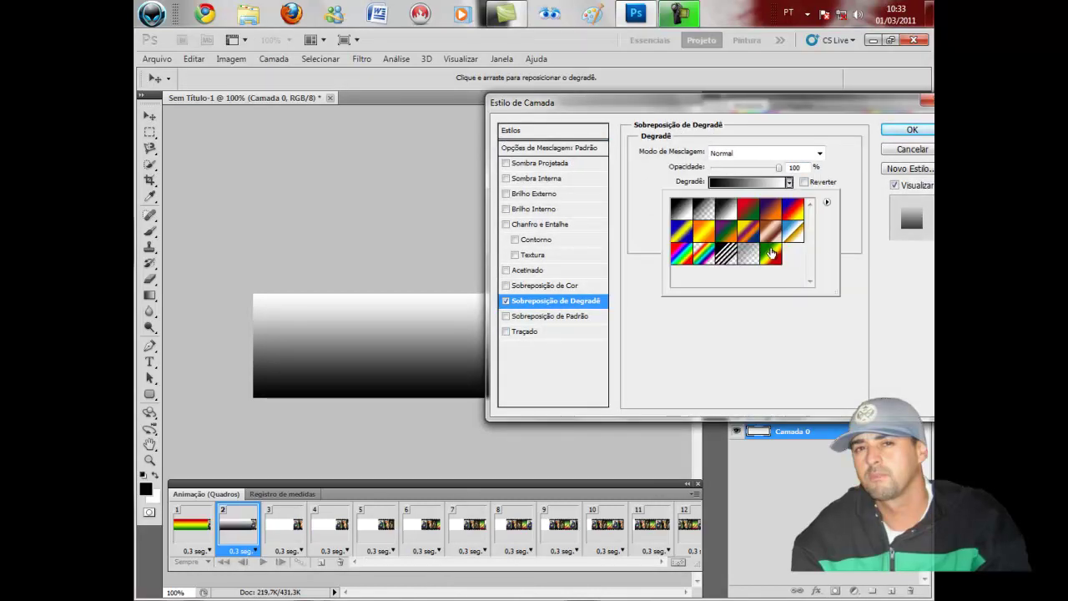
pyautogui.click(771, 252)
pyautogui.click(912, 129)
pyautogui.click(912, 130)
pyautogui.click(296, 524)
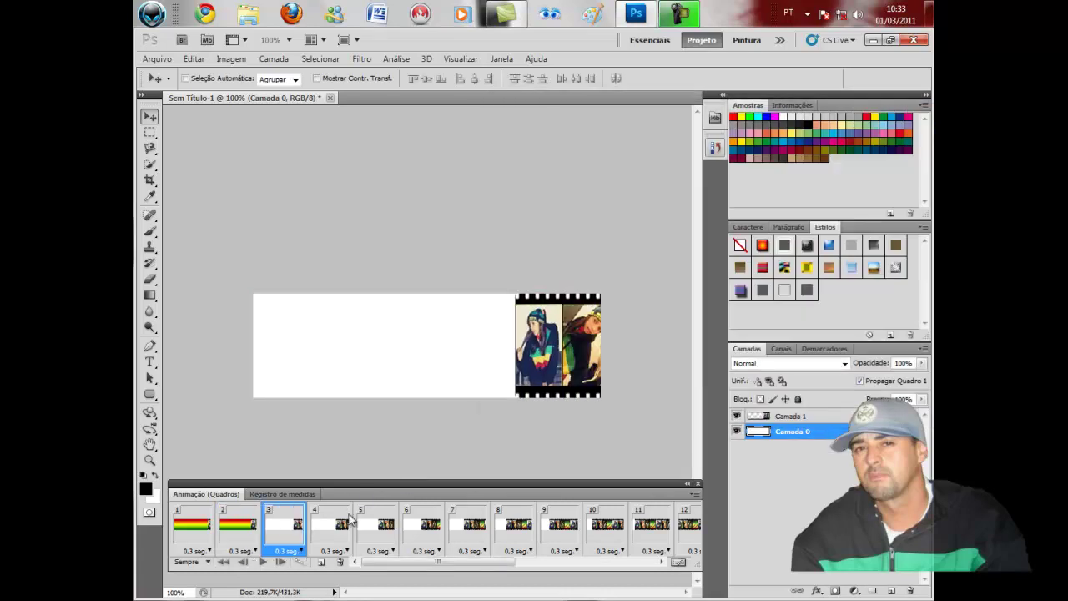
pyautogui.doubleClick(826, 431)
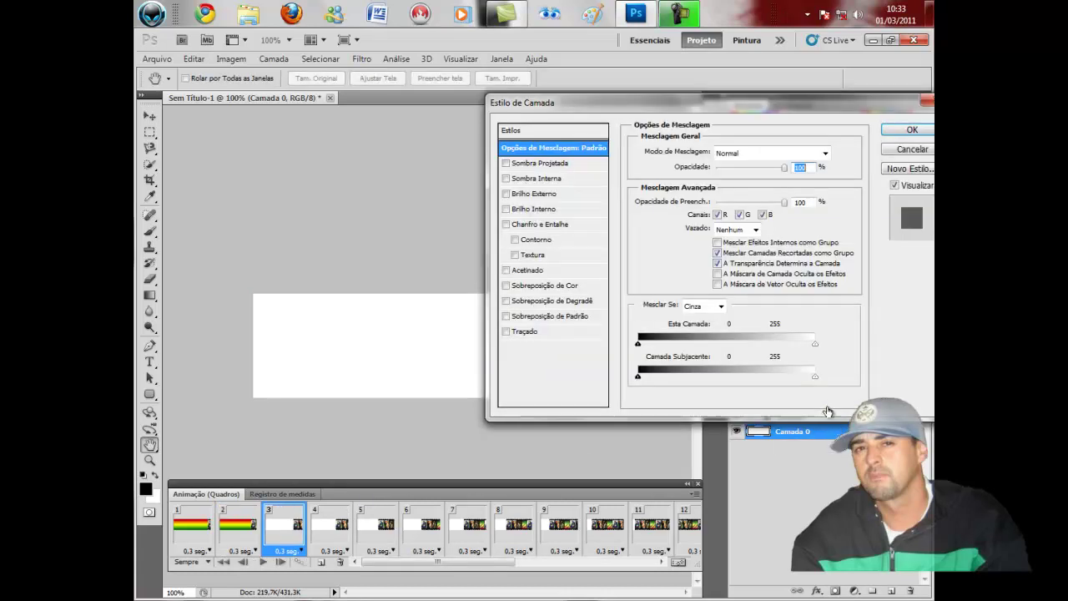
pyautogui.click(580, 302)
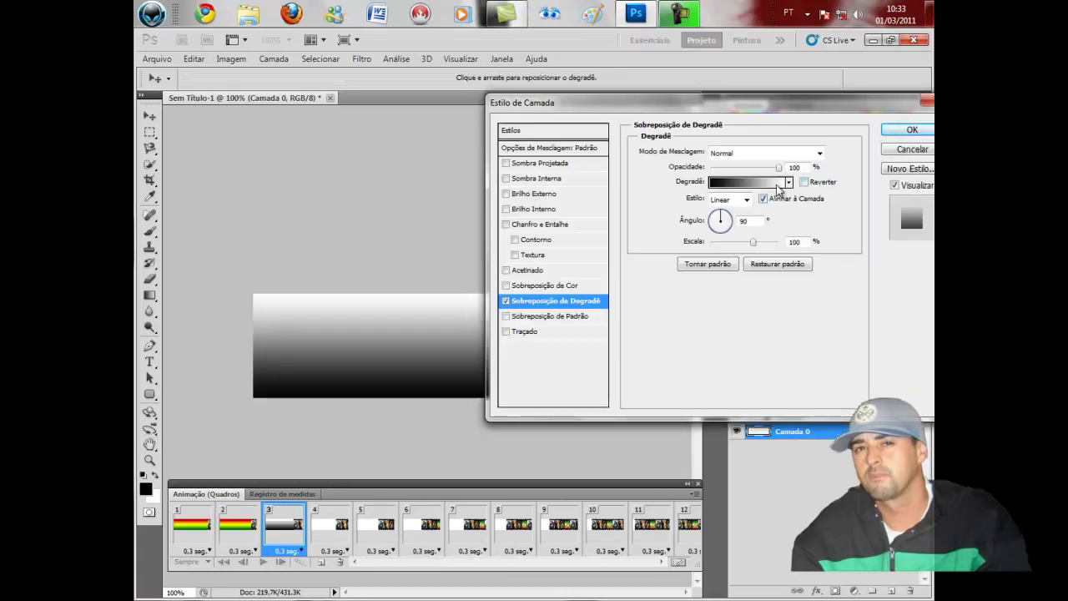
pyautogui.click(789, 182)
pyautogui.click(771, 254)
pyautogui.click(906, 131)
pyautogui.click(906, 131)
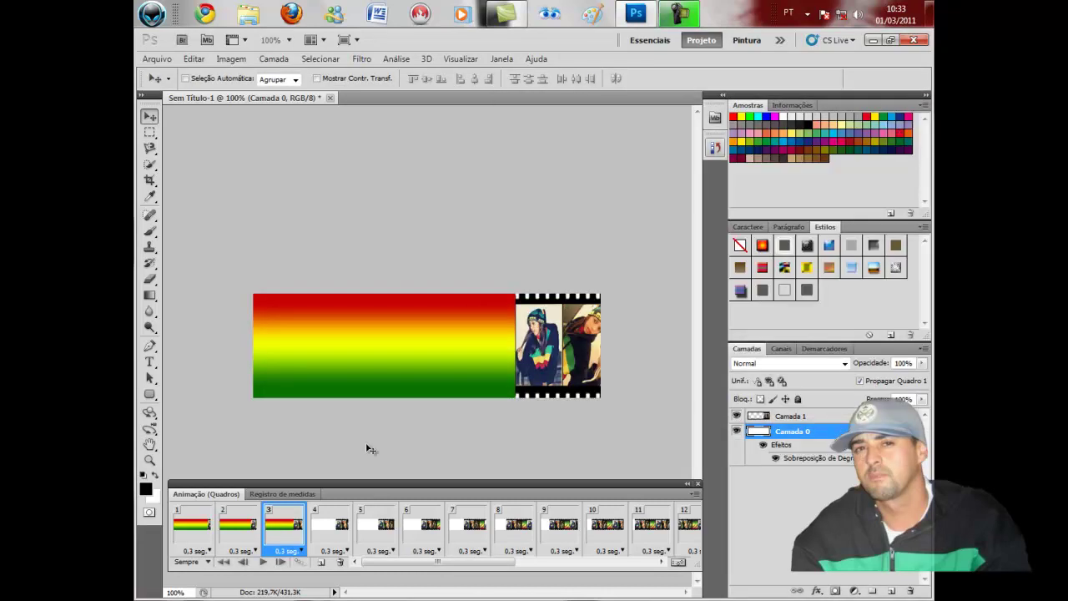
# Apply the red-yellow-green gradient overlay to Camada 0 in frames 4 and 5
pyautogui.click(315, 539)
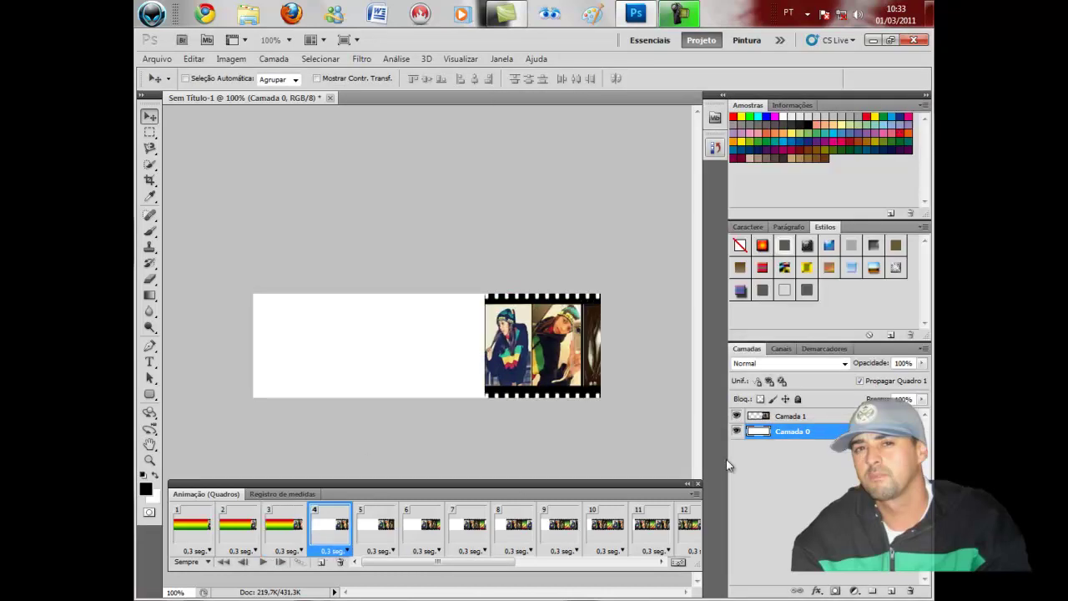
pyautogui.doubleClick(815, 429)
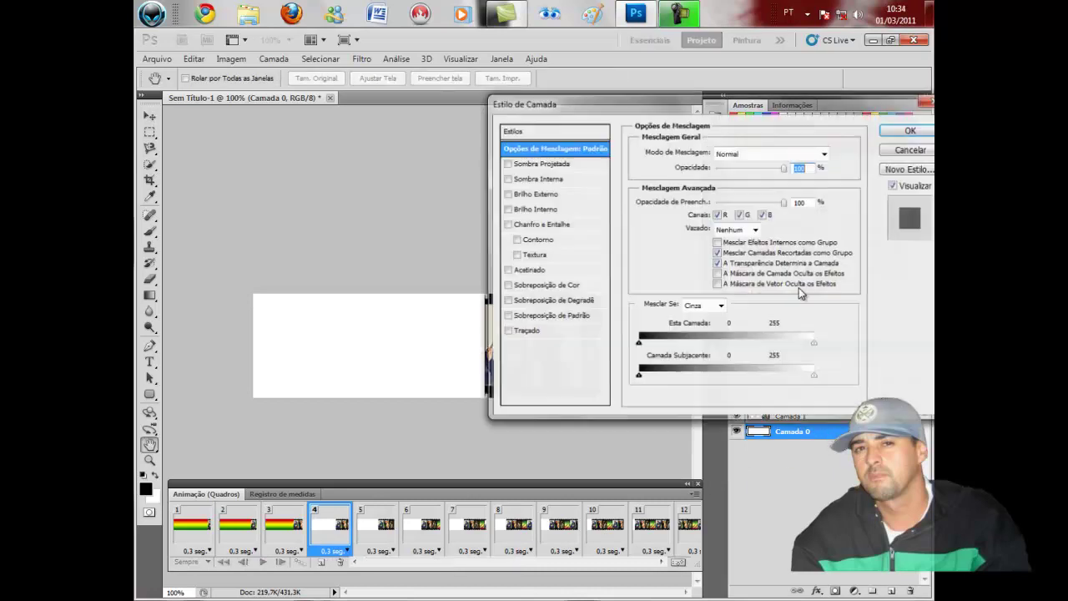
pyautogui.click(582, 303)
pyautogui.click(788, 181)
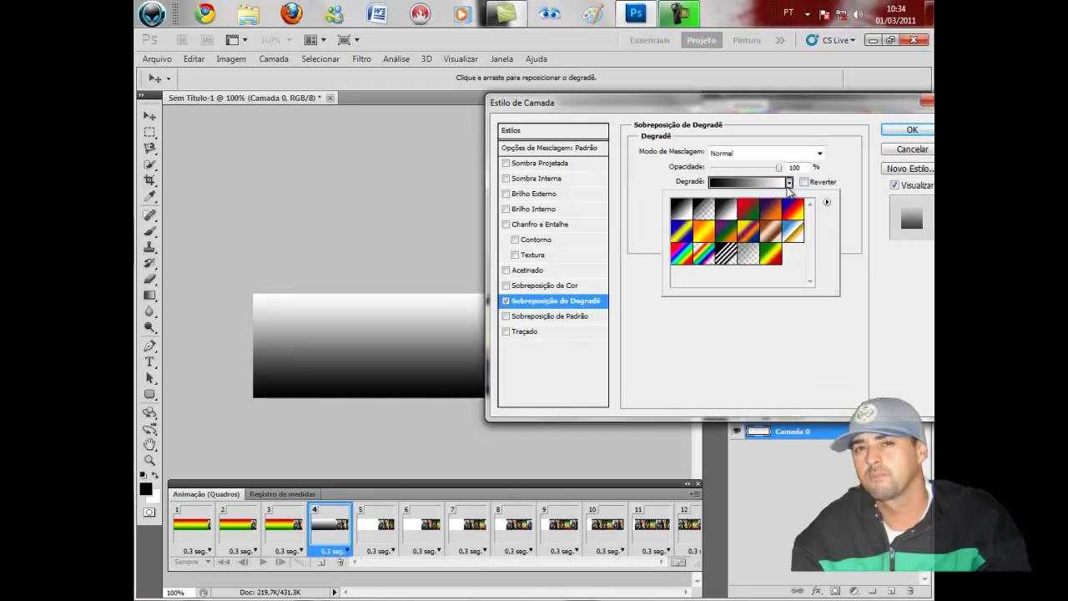
pyautogui.click(782, 262)
pyautogui.click(912, 129)
pyautogui.click(377, 525)
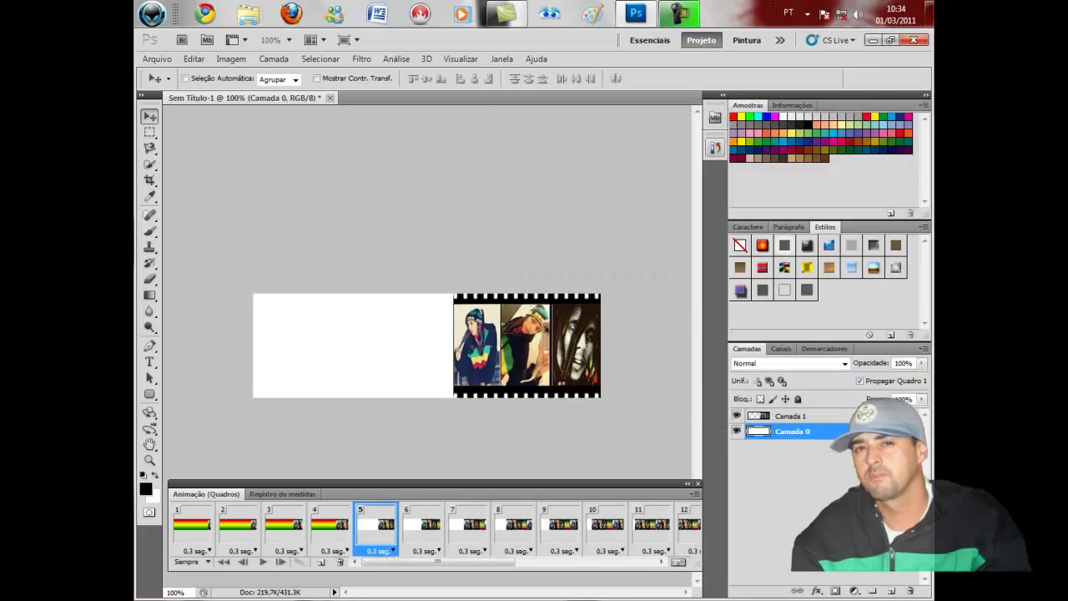
pyautogui.doubleClick(815, 431)
pyautogui.click(581, 302)
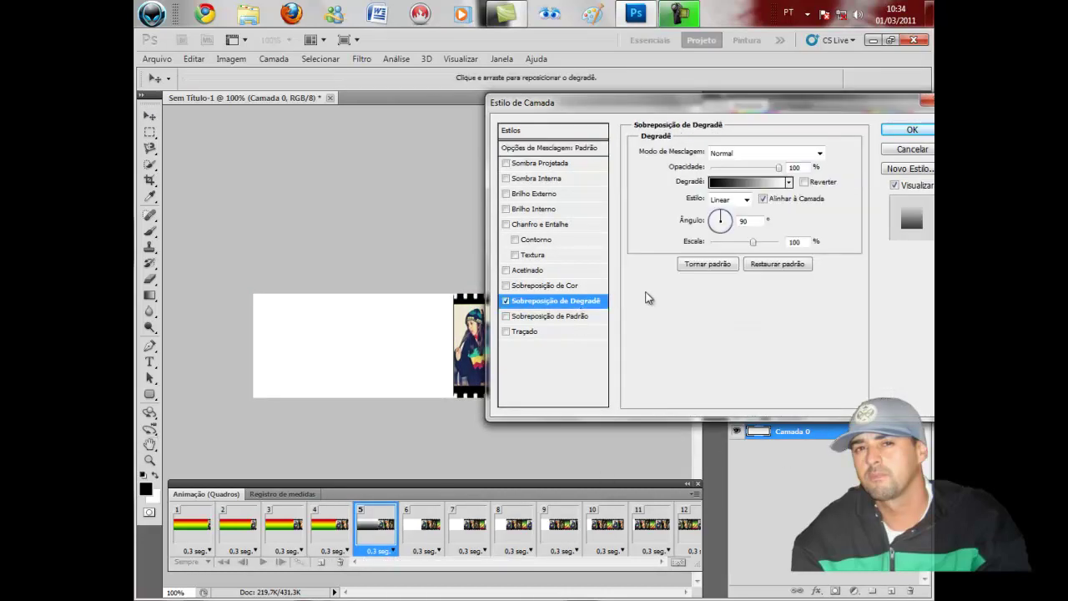
pyautogui.click(789, 182)
pyautogui.click(772, 253)
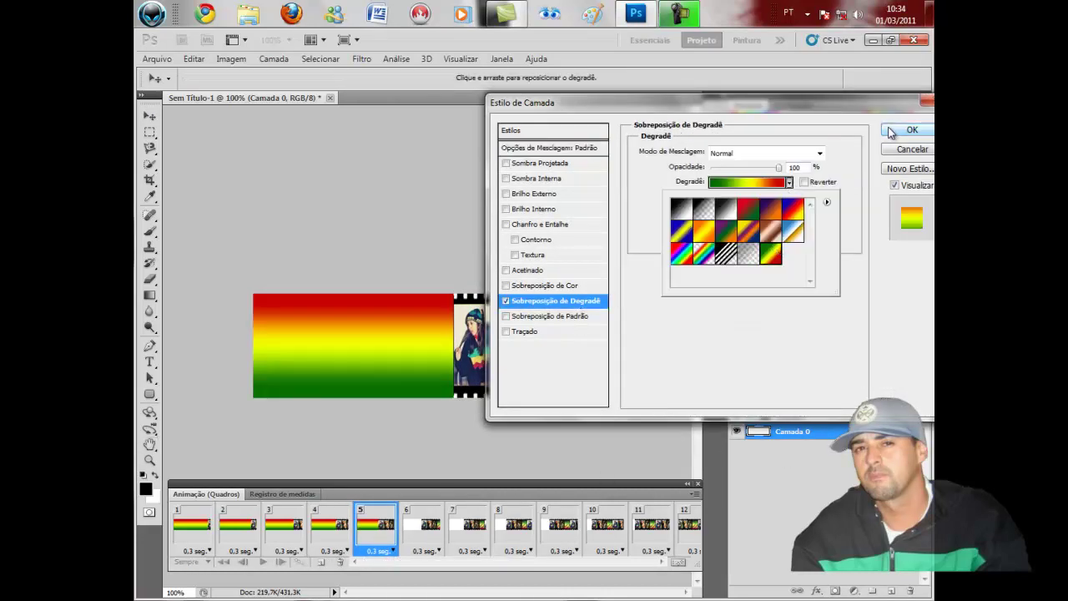
pyautogui.click(889, 132)
pyautogui.click(422, 526)
# Apply the red-yellow-green gradient overlay to Camada 0 in frames 6 and 7
pyautogui.doubleClick(826, 431)
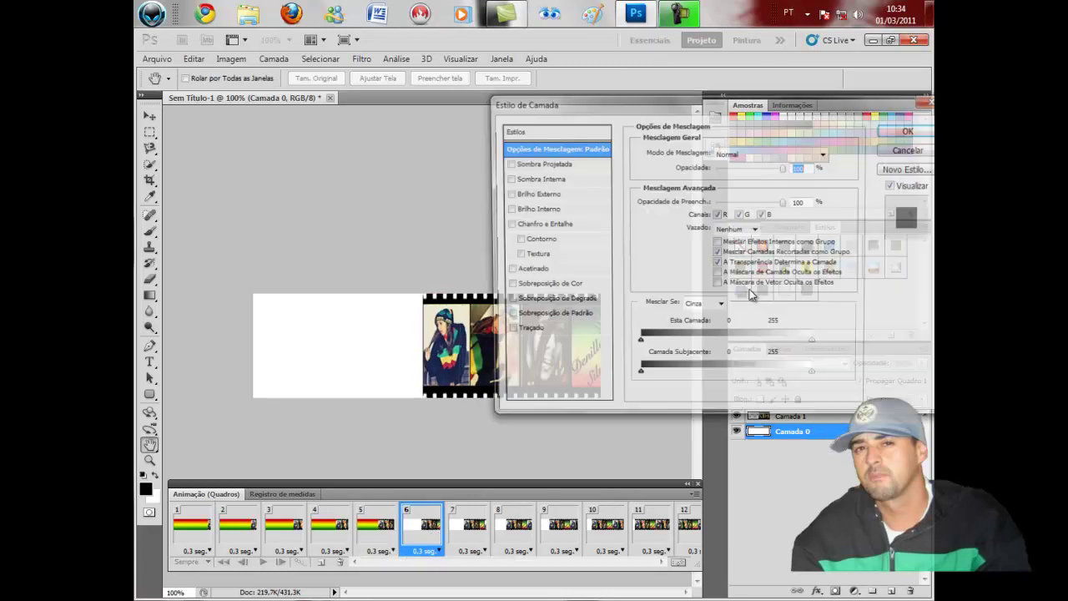
pyautogui.click(568, 301)
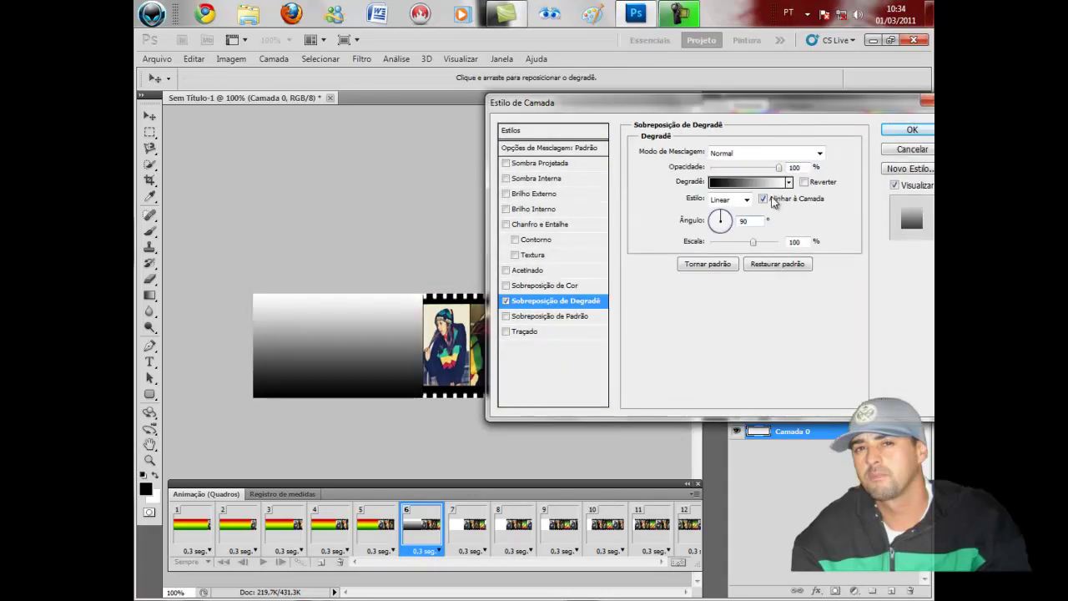
pyautogui.click(789, 182)
pyautogui.click(768, 268)
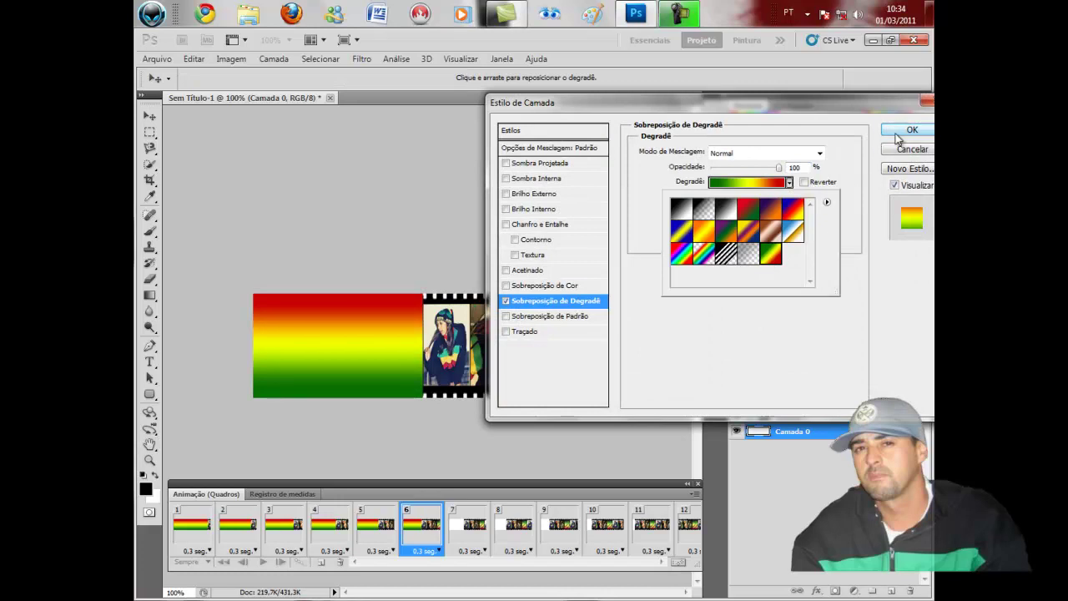
pyautogui.click(913, 129)
pyautogui.press('pagedown')
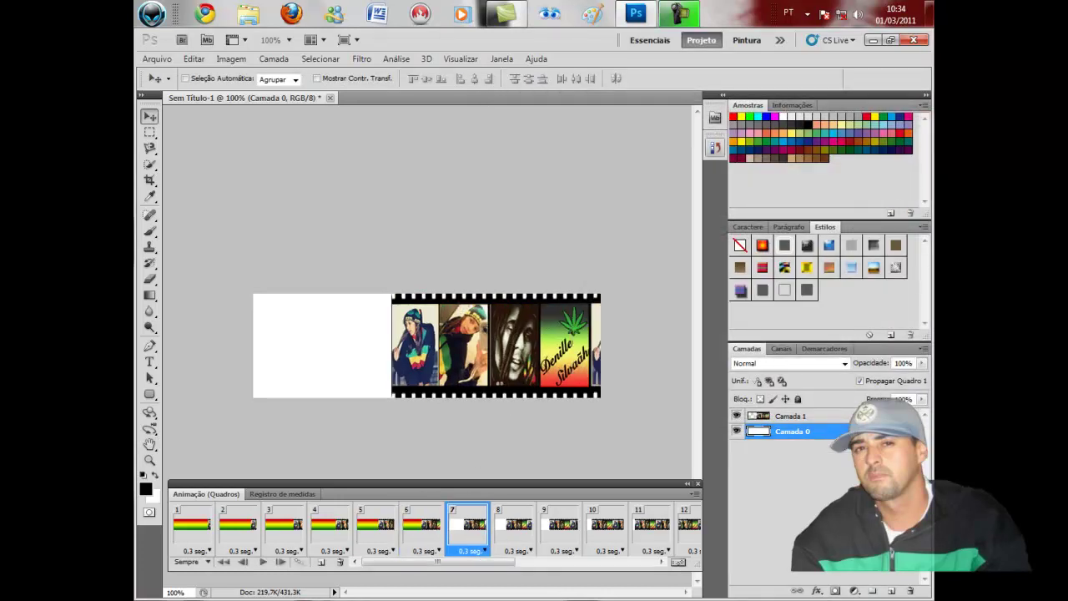
pyautogui.doubleClick(822, 431)
pyautogui.click(576, 303)
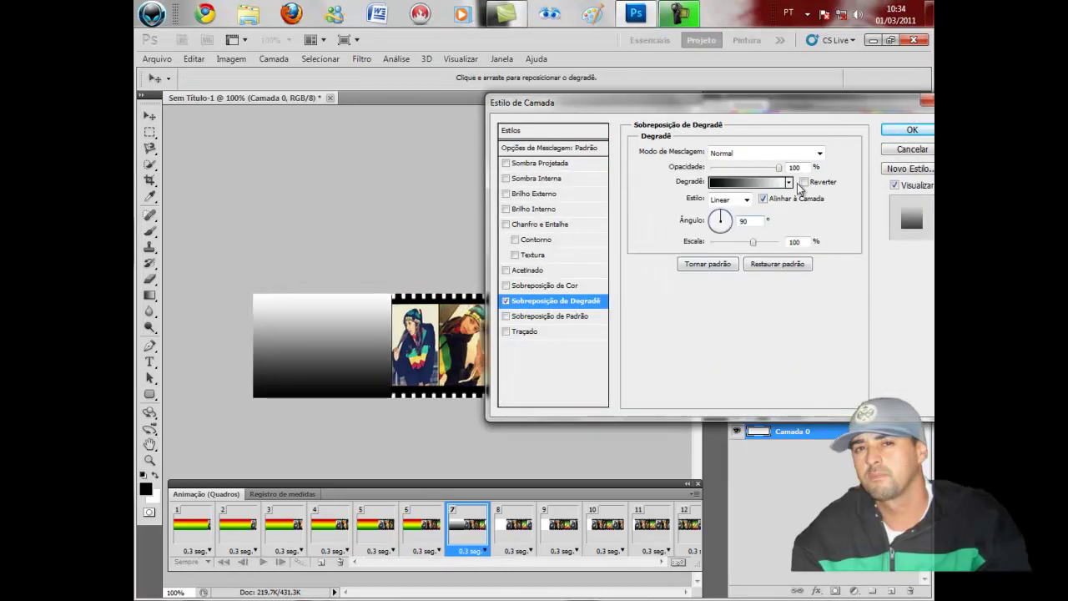
pyautogui.click(789, 182)
pyautogui.click(770, 255)
pyautogui.click(889, 134)
# Apply the red-yellow-green gradient overlay to Camada 0 in frames 8 and 9
pyautogui.press('pagedown')
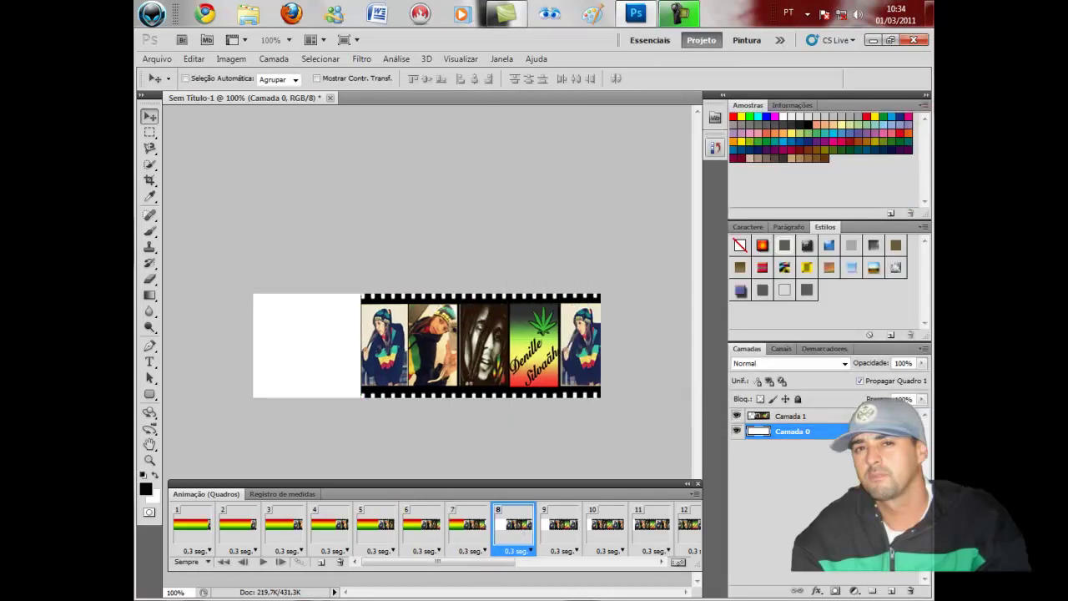
pyautogui.doubleClick(822, 431)
pyautogui.click(555, 301)
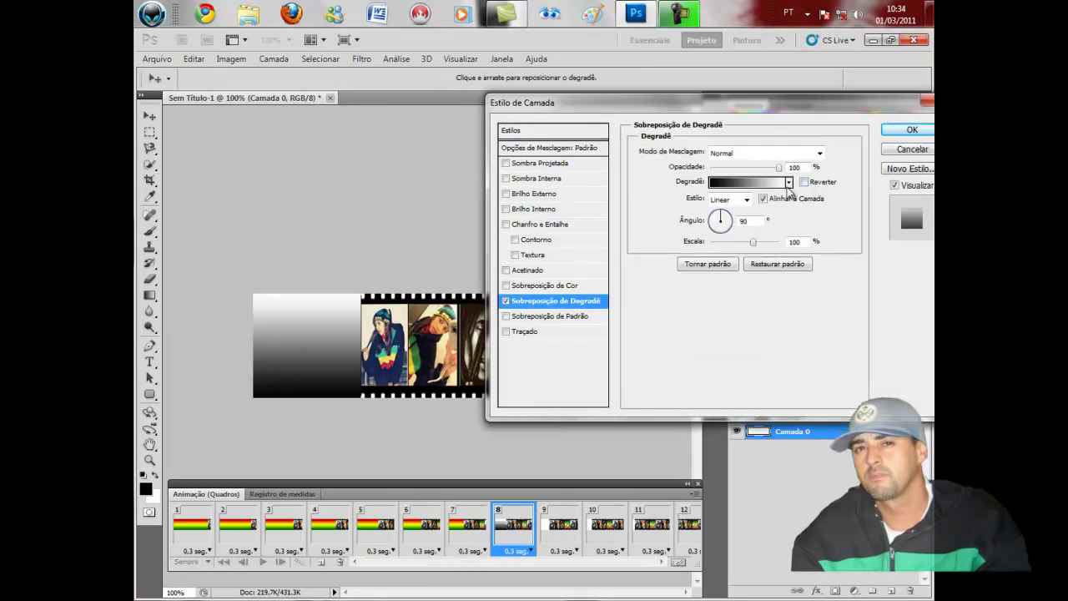
pyautogui.click(788, 184)
pyautogui.click(771, 262)
pyautogui.click(902, 131)
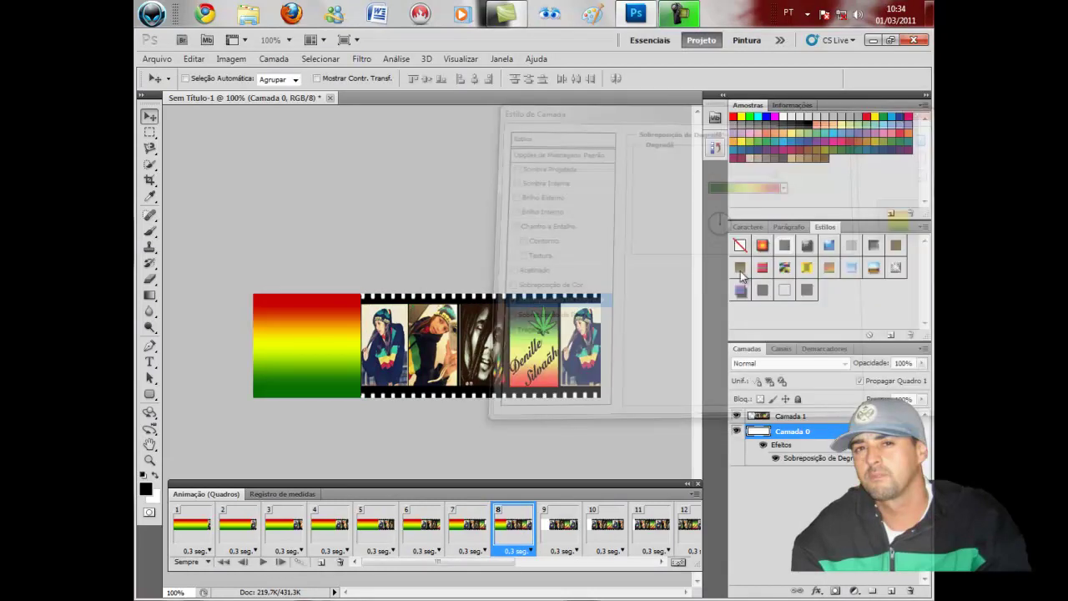
pyautogui.click(569, 522)
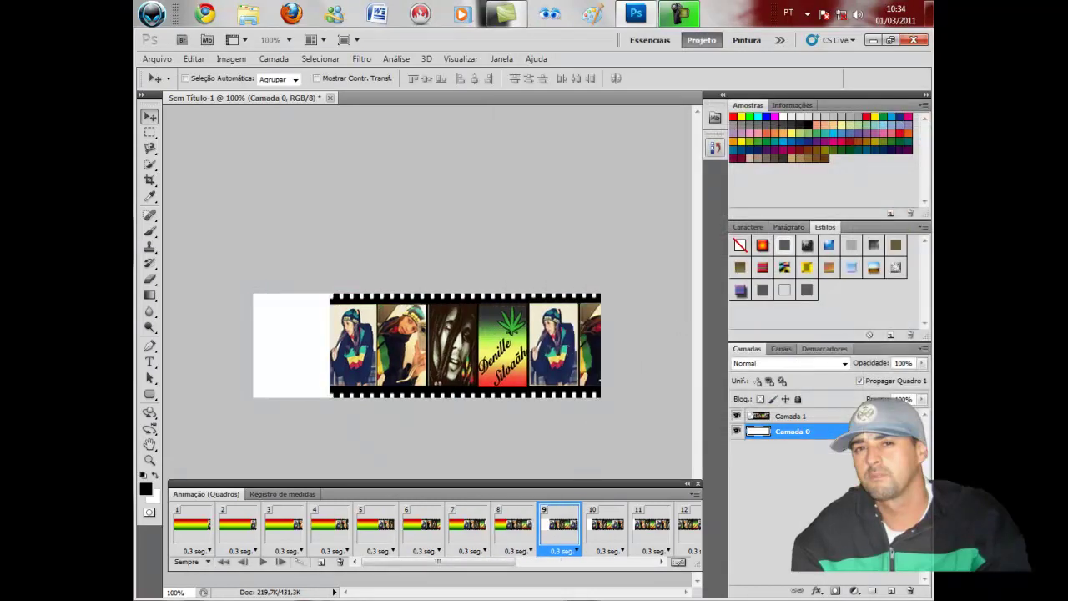
pyautogui.doubleClick(822, 431)
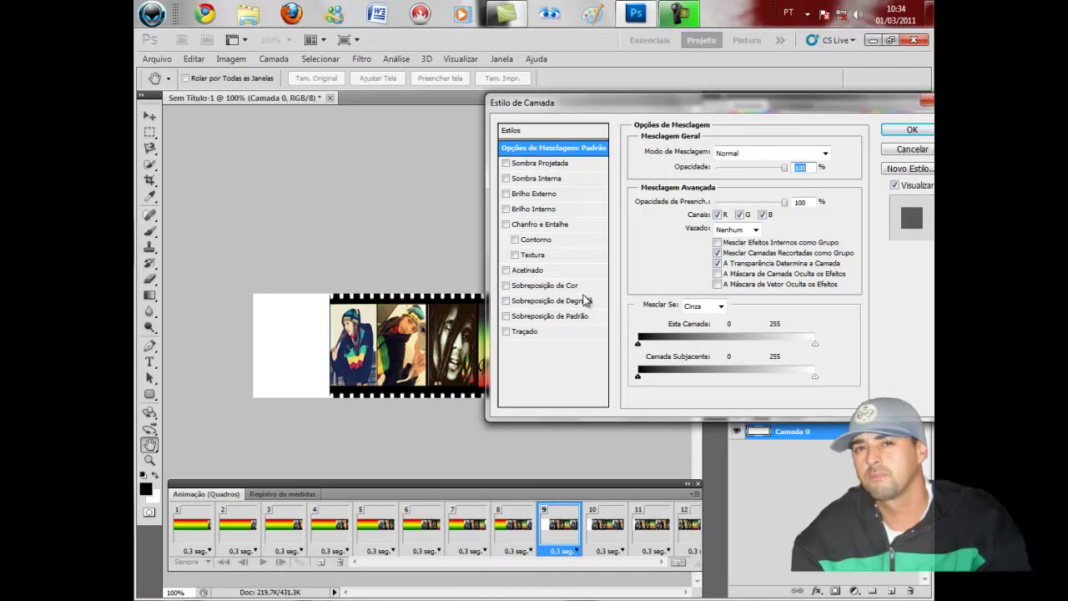
pyautogui.click(585, 298)
pyautogui.click(789, 183)
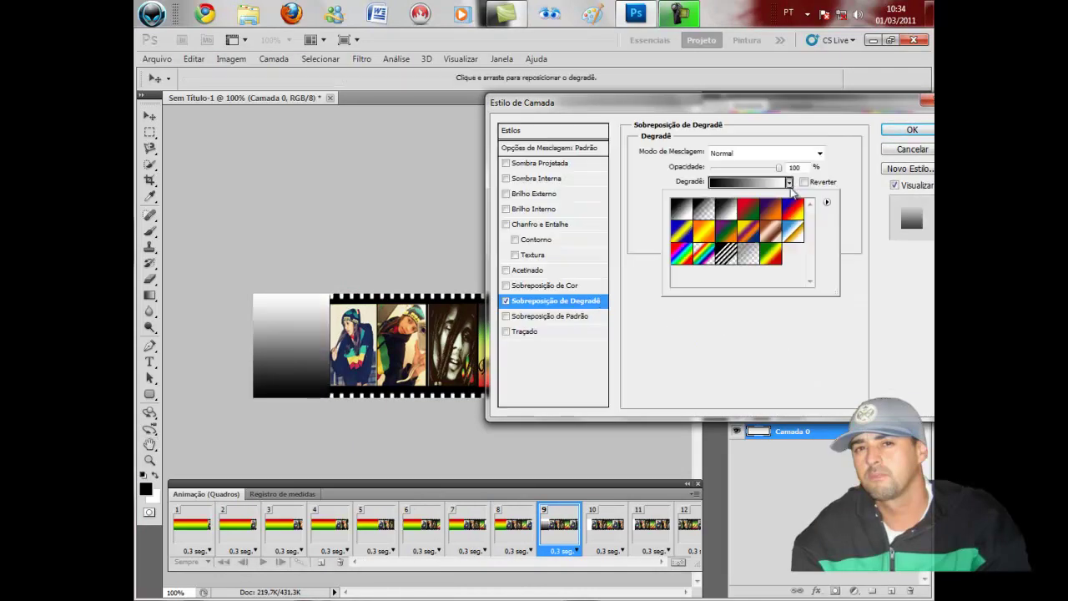
pyautogui.click(771, 242)
pyautogui.click(910, 129)
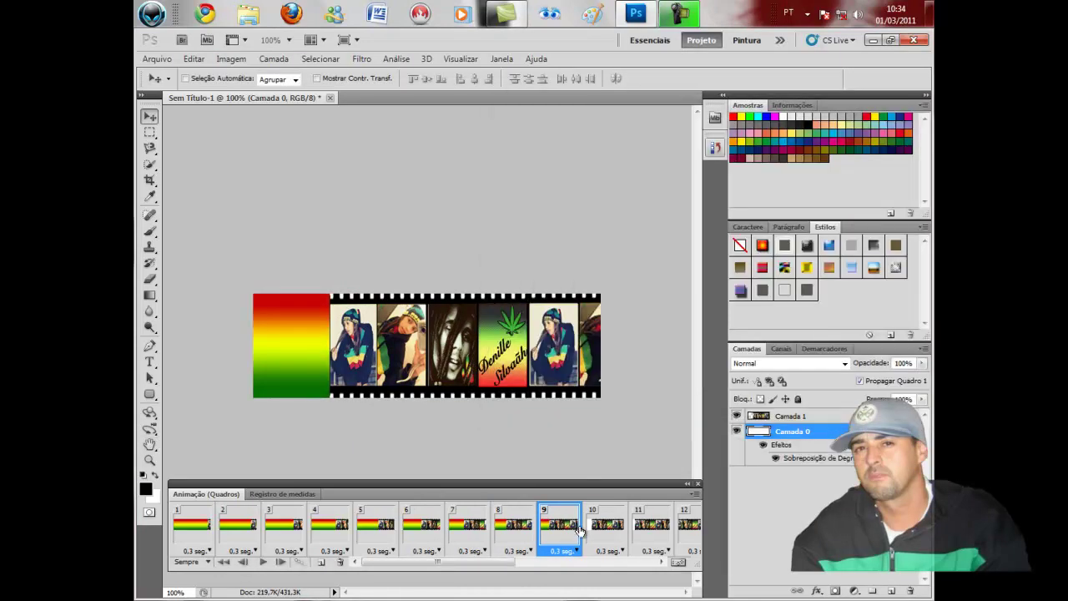
pyautogui.click(608, 522)
# Apply the red-yellow-green gradient overlay to Camada 0 in frames 10 and 11
pyautogui.doubleClick(826, 430)
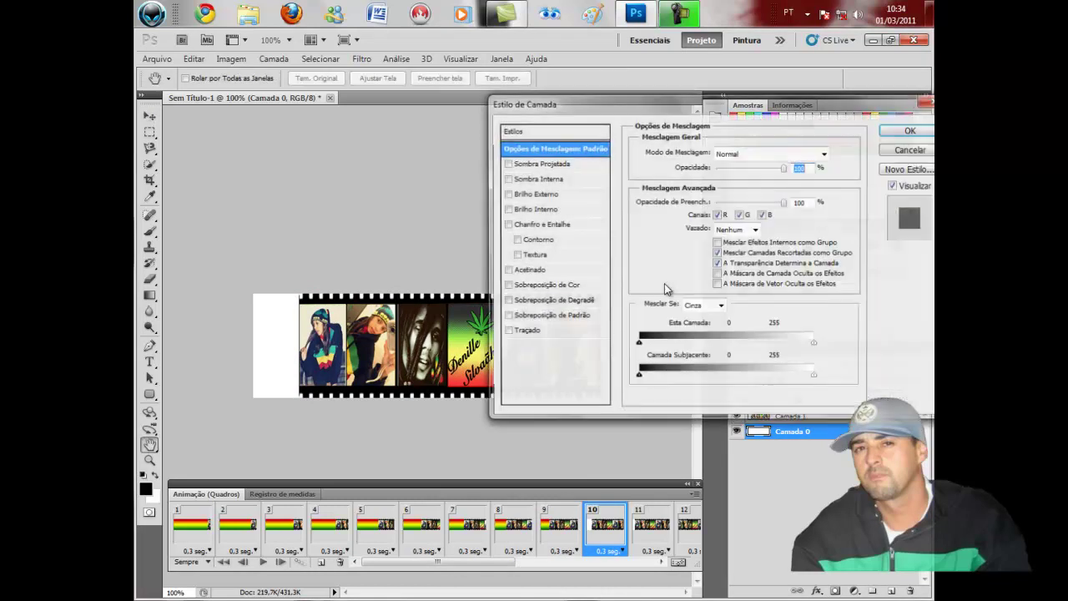
pyautogui.click(555, 300)
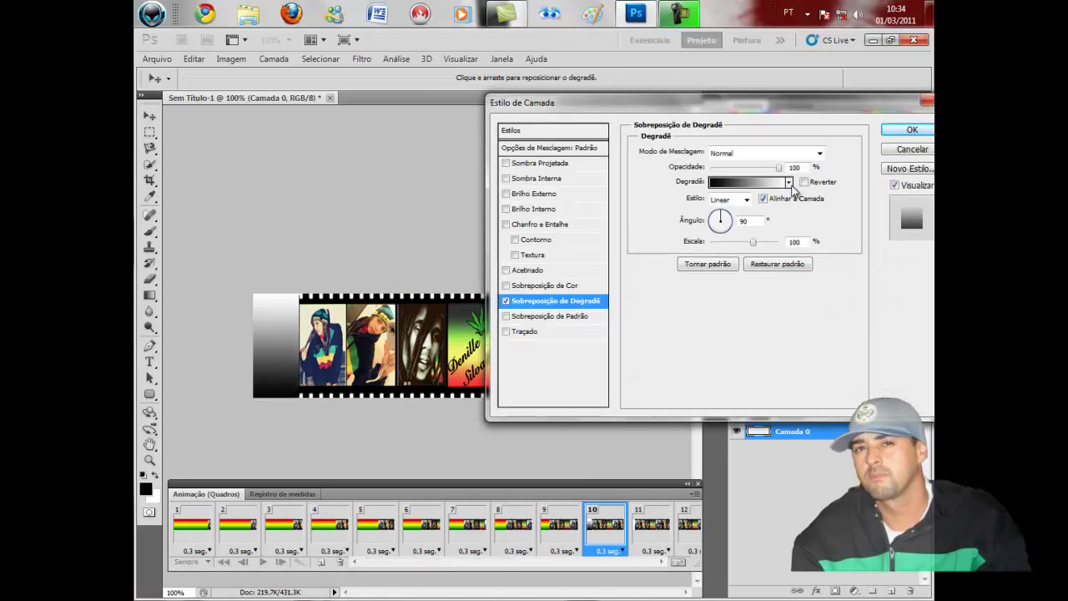
pyautogui.click(789, 182)
pyautogui.click(774, 265)
pyautogui.click(910, 129)
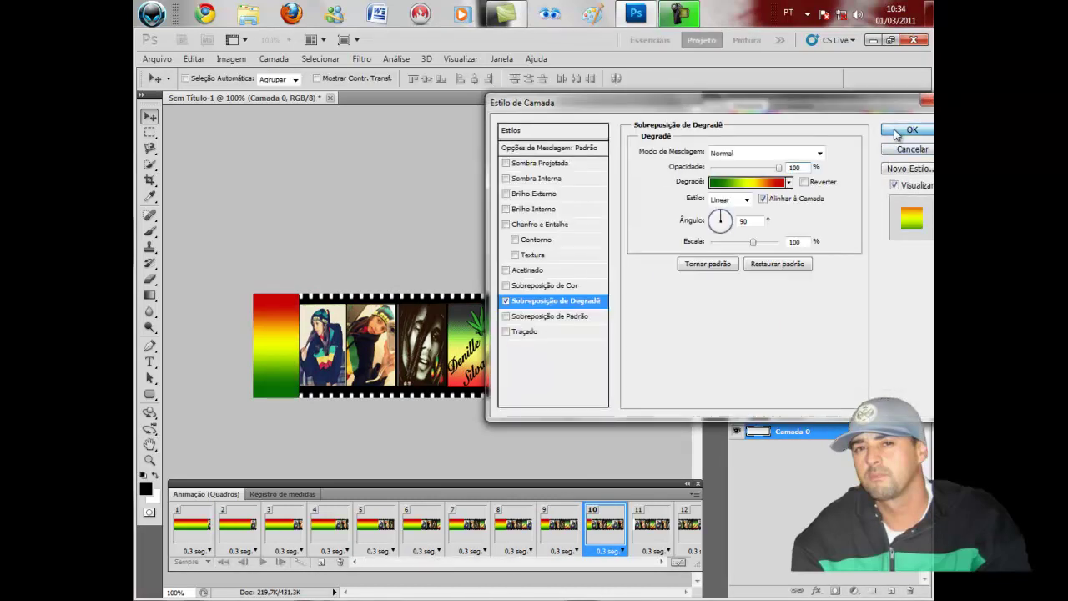
pyautogui.click(910, 130)
pyautogui.doubleClick(827, 430)
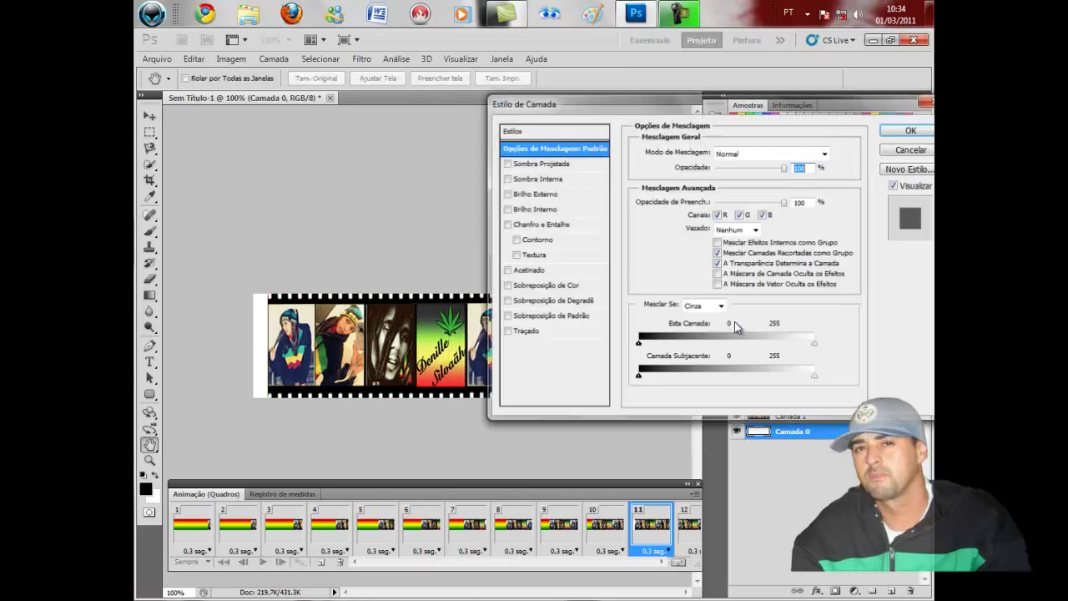
pyautogui.click(573, 302)
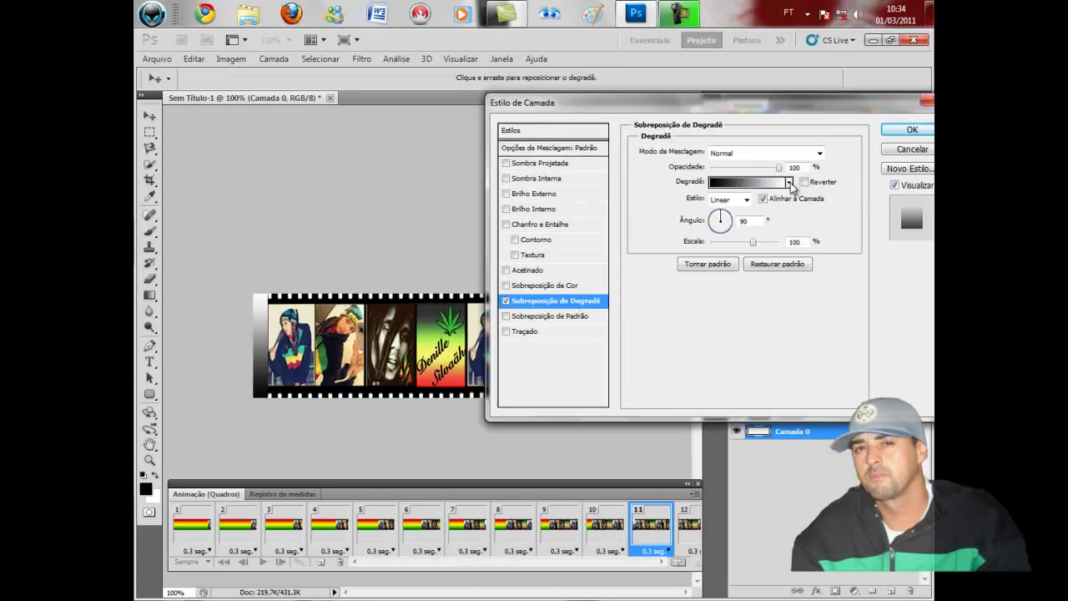
pyautogui.click(788, 182)
pyautogui.click(771, 259)
pyautogui.click(894, 133)
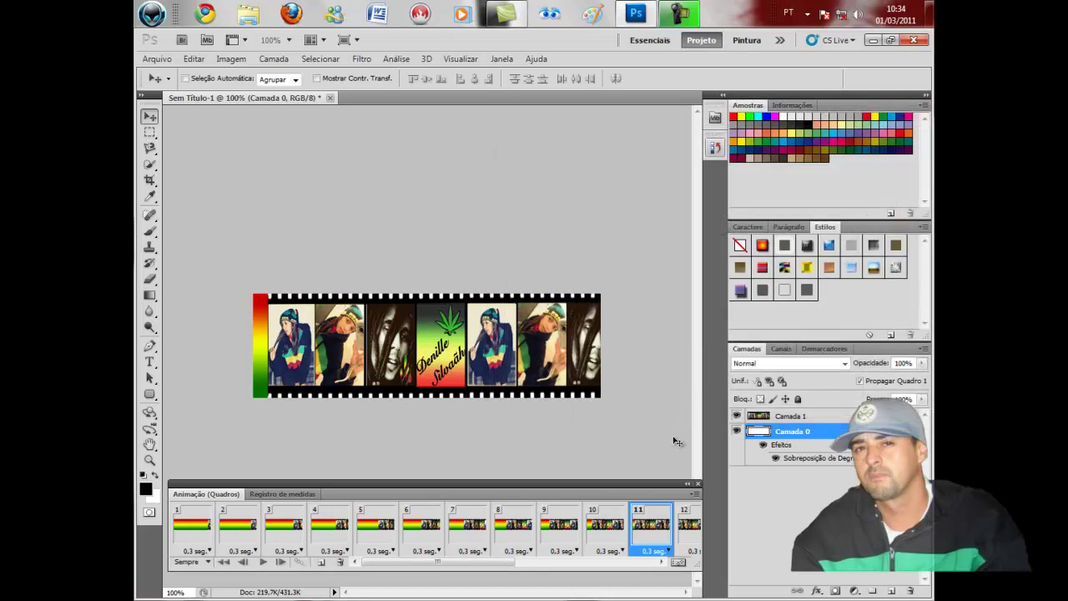
# Apply the red-yellow-green gradient overlay to Camada 0 in frames 12 and 13
pyautogui.doubleClick(735, 402)
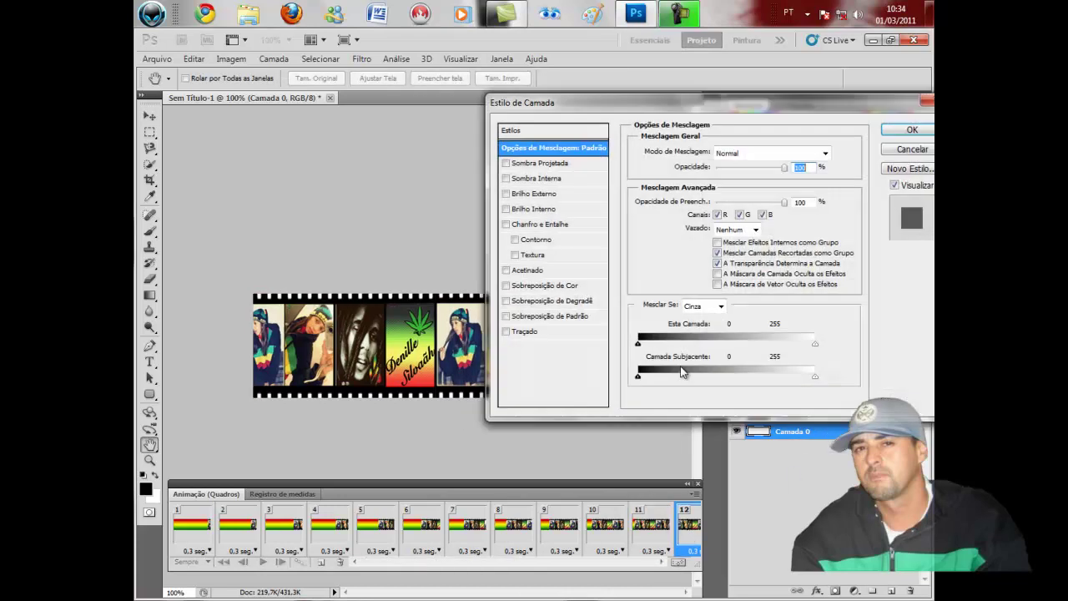
pyautogui.click(582, 309)
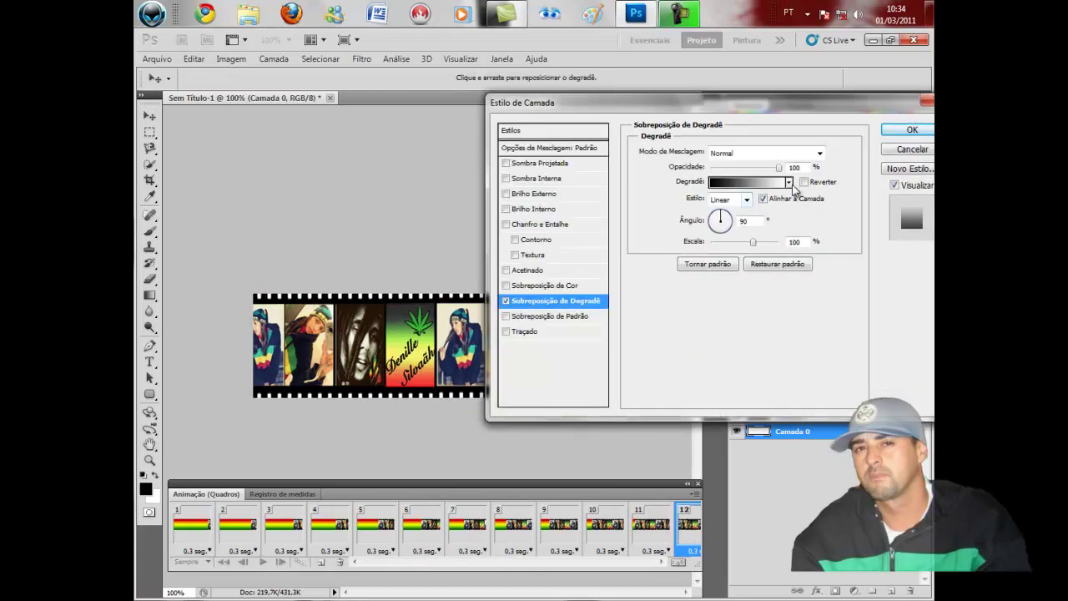
pyautogui.click(789, 183)
pyautogui.click(771, 253)
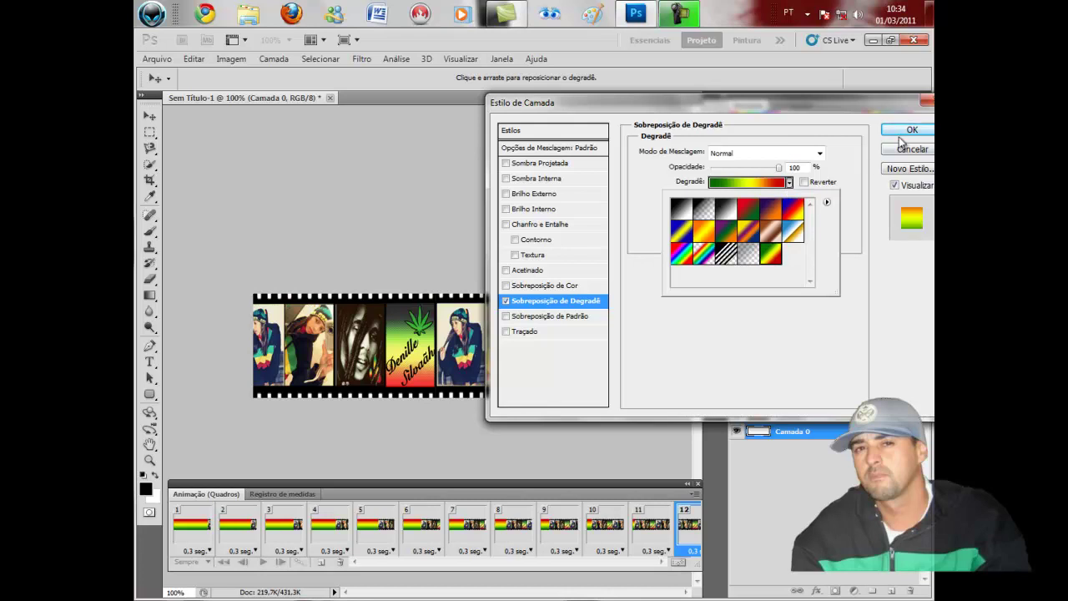
pyautogui.click(911, 129)
pyautogui.moveTo(512, 569); pyautogui.dragTo(649, 568)
pyautogui.click(284, 527)
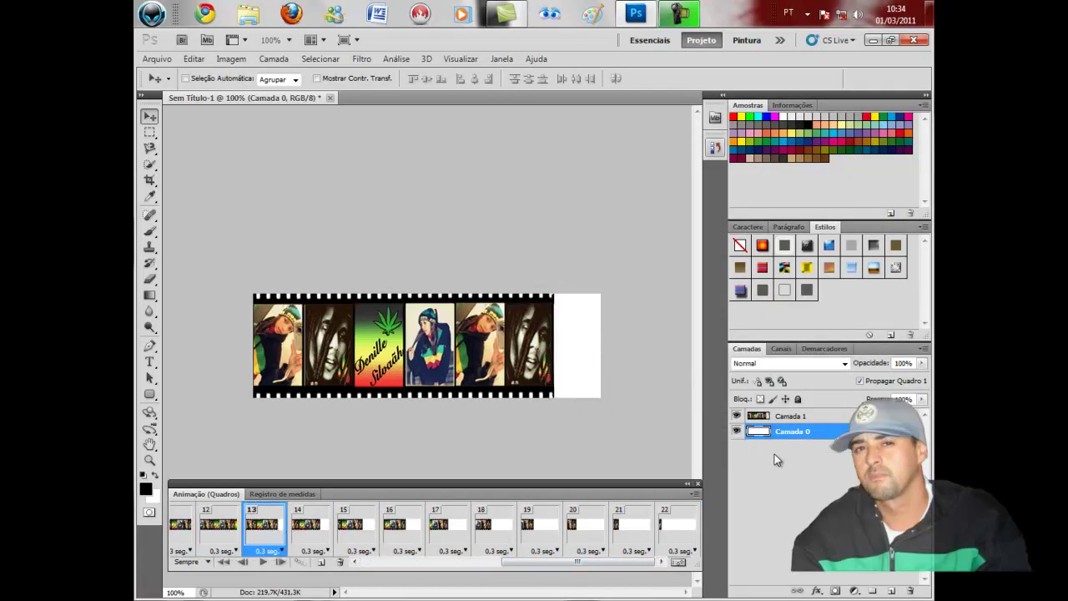
pyautogui.doubleClick(834, 427)
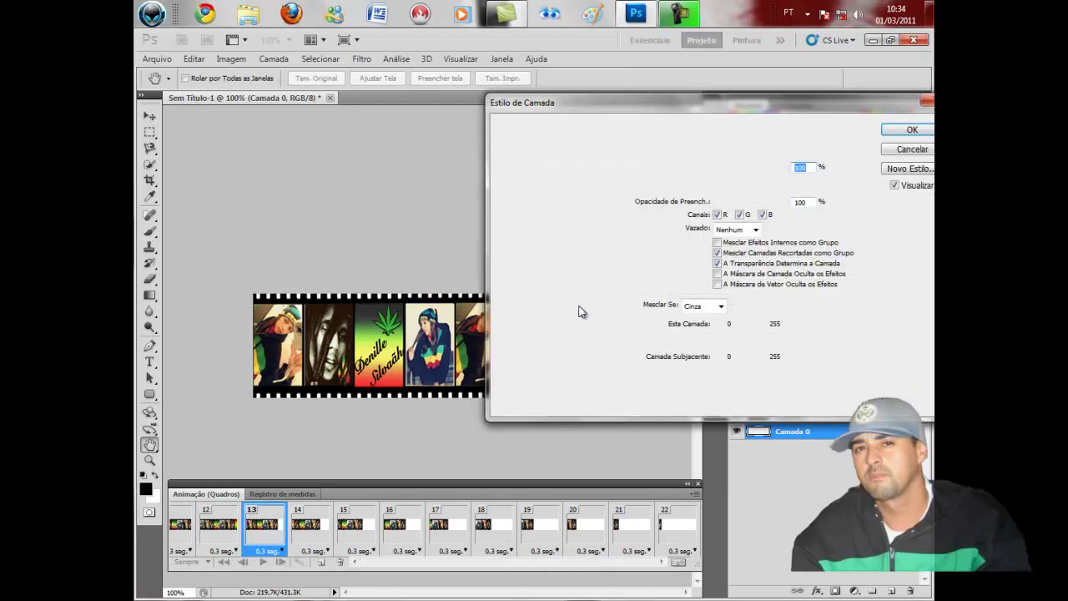
pyautogui.click(790, 182)
pyautogui.click(769, 254)
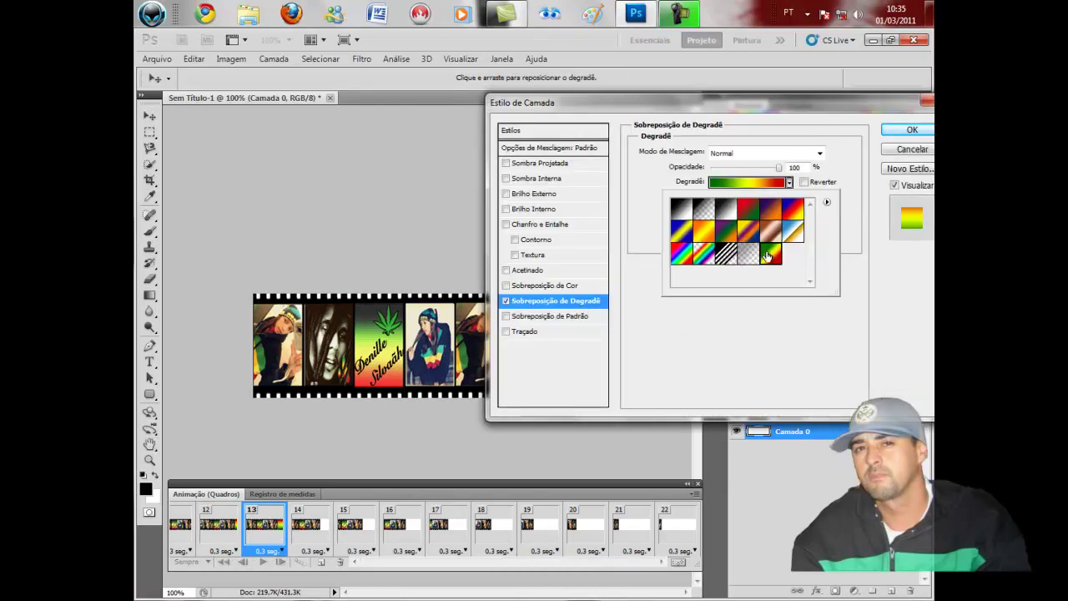
pyautogui.click(901, 130)
pyautogui.click(903, 130)
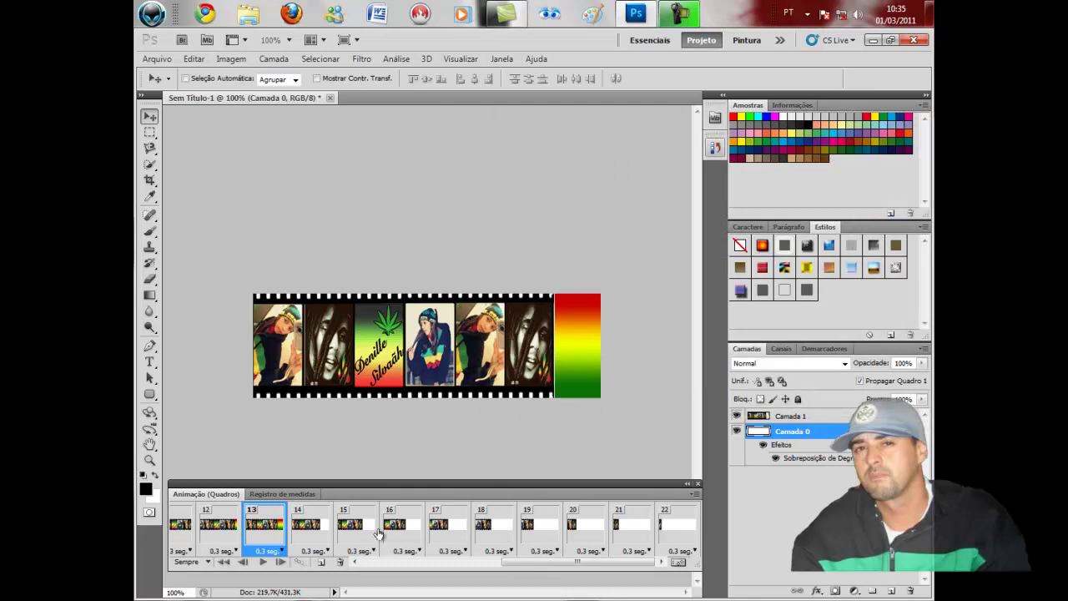
# Apply the red-yellow-green gradient overlay to Camada 0 in frames 14 and 15
pyautogui.click(306, 526)
pyautogui.doubleClick(838, 430)
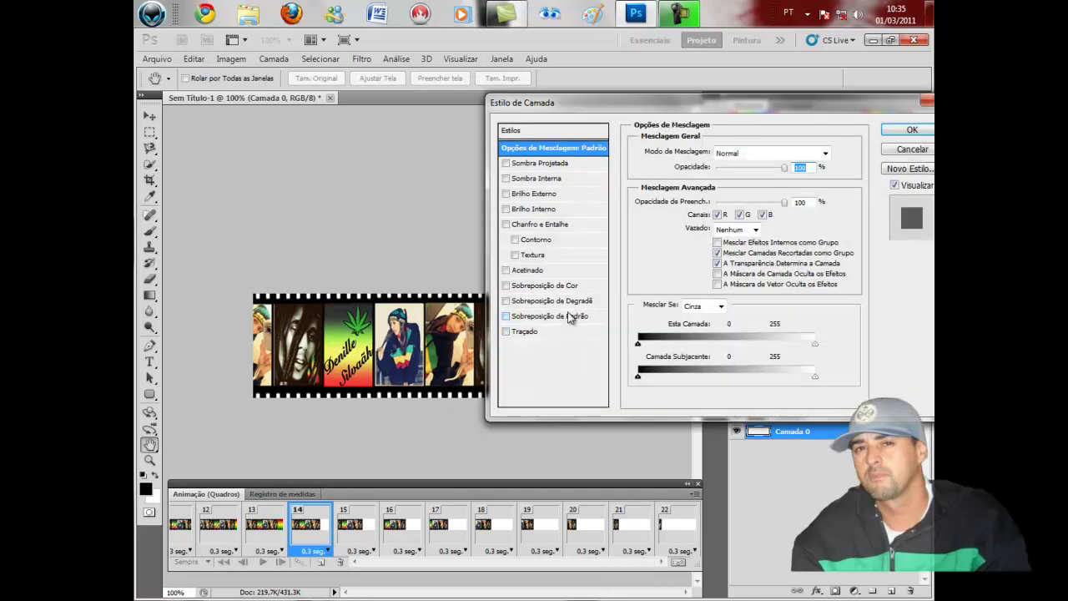
pyautogui.click(576, 301)
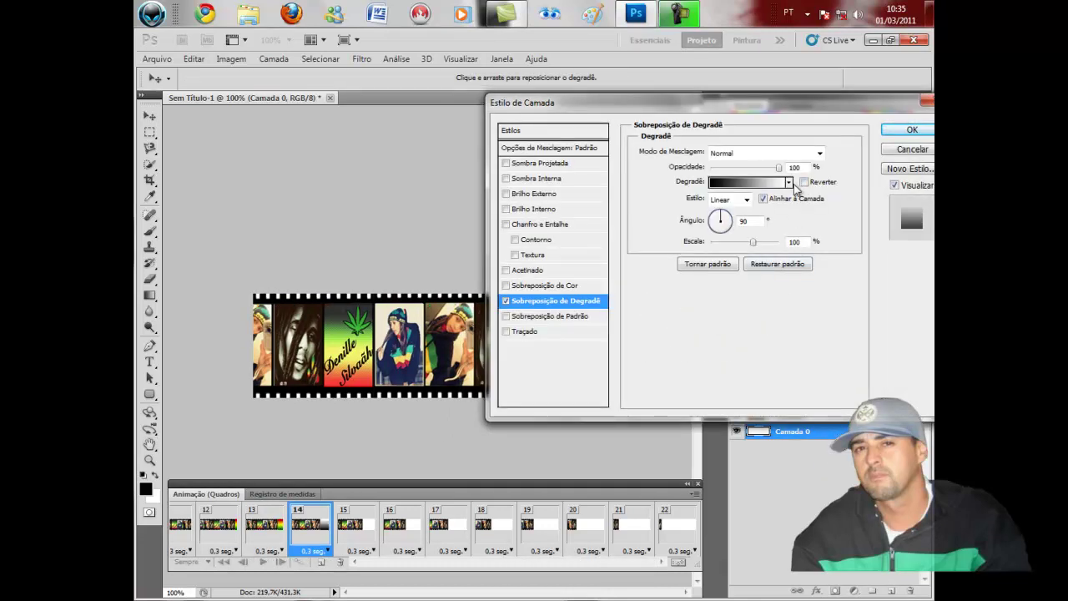
pyautogui.click(789, 182)
pyautogui.click(764, 258)
pyautogui.click(896, 135)
pyautogui.click(895, 132)
pyautogui.click(374, 533)
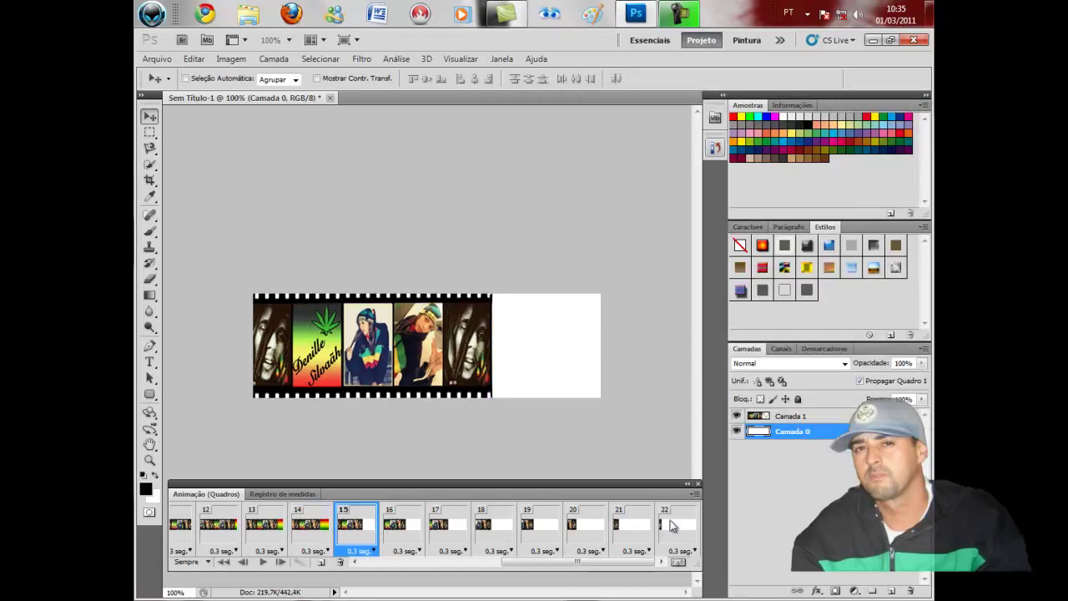
pyautogui.doubleClick(838, 431)
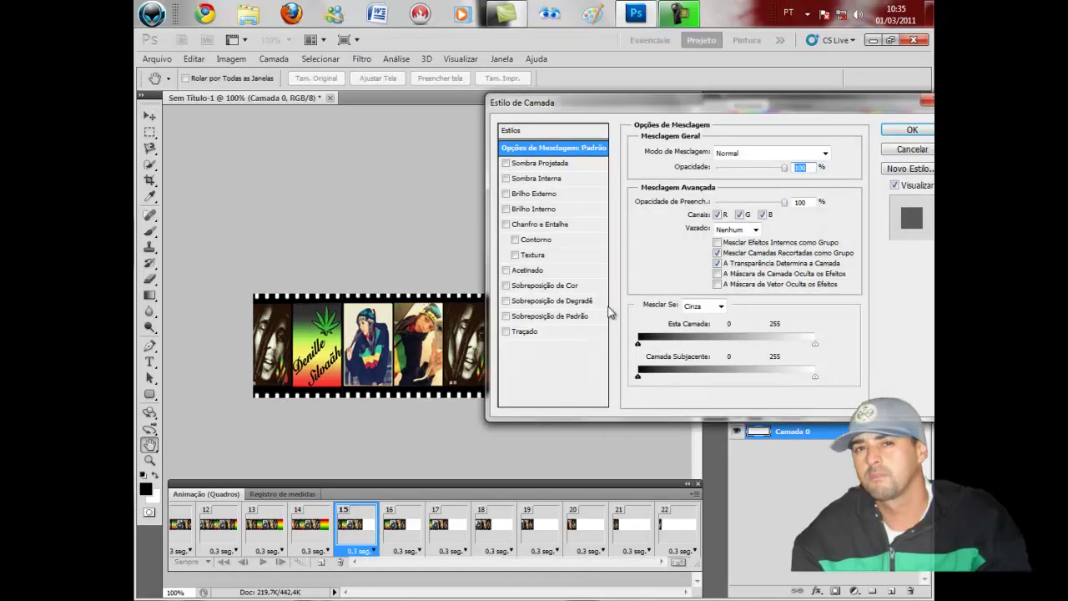
pyautogui.click(553, 301)
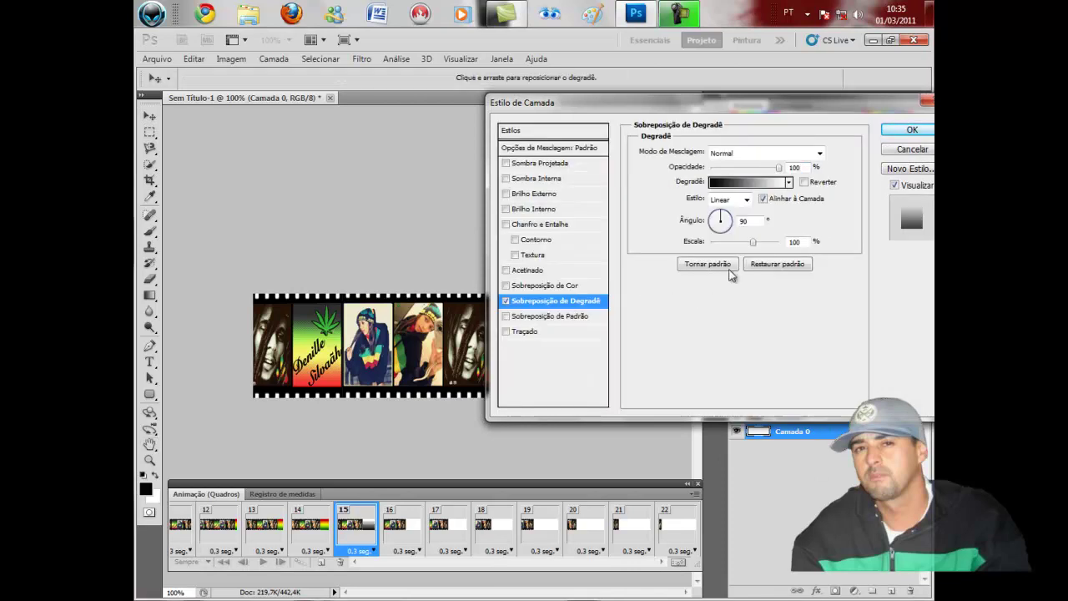
pyautogui.click(789, 182)
pyautogui.click(761, 224)
pyautogui.click(913, 129)
# Apply the red-yellow-green gradient overlay to Camada 0 in frame 16
pyautogui.click(396, 525)
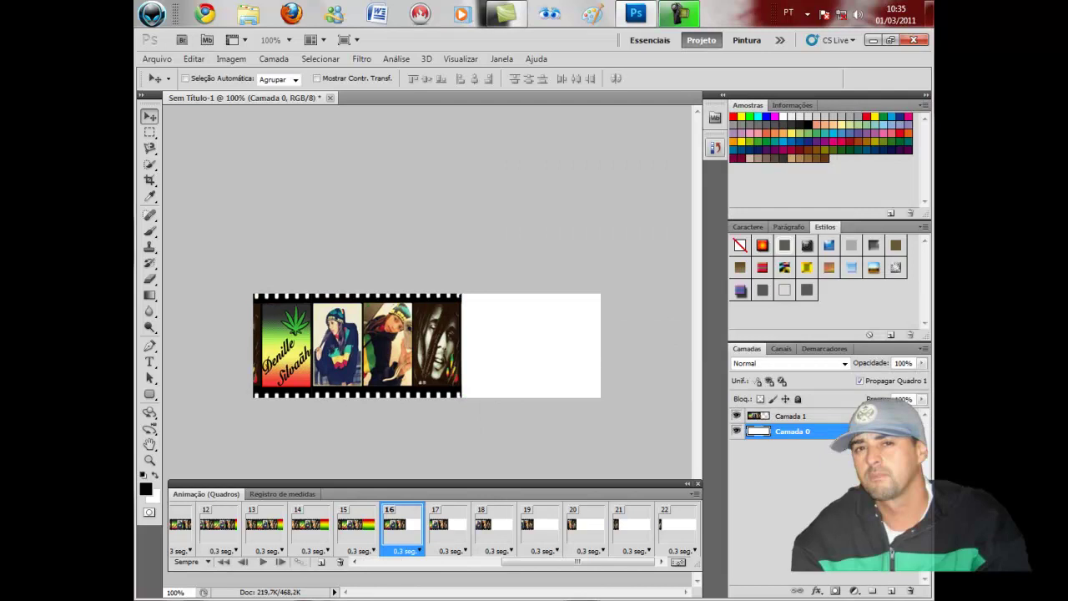
pyautogui.doubleClick(837, 432)
pyautogui.click(582, 309)
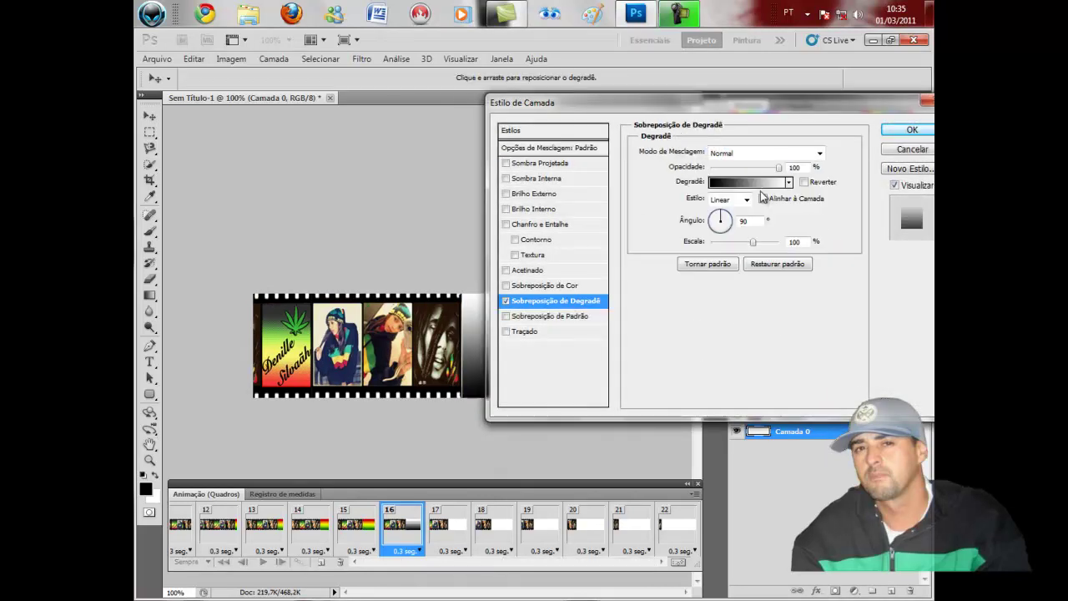
pyautogui.click(789, 182)
pyautogui.click(768, 255)
pyautogui.click(912, 129)
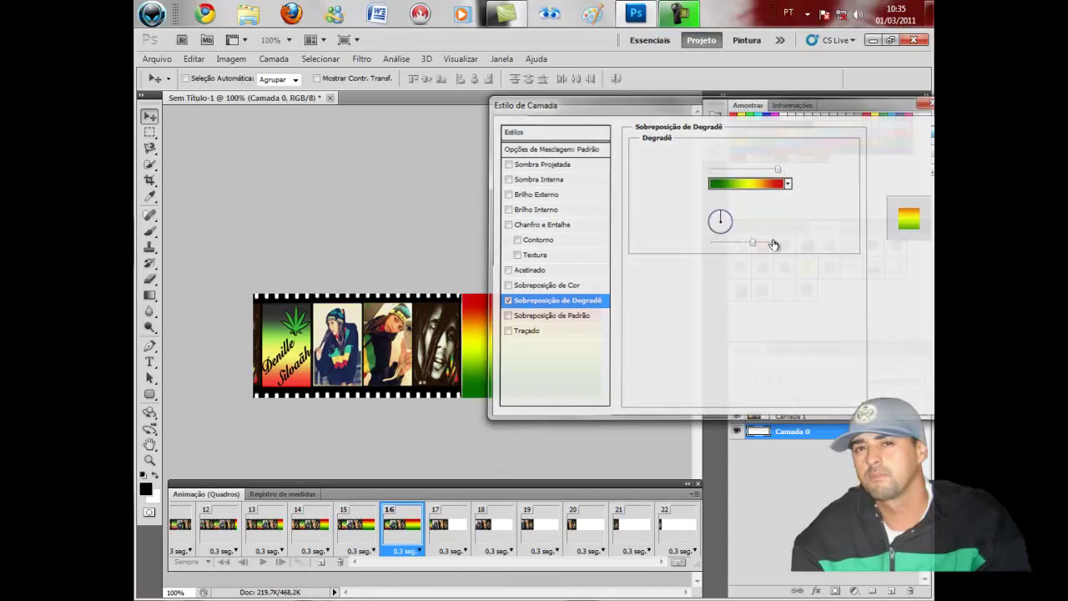
pyautogui.click(912, 129)
# Apply the red-yellow-green gradient overlay to Camada 0 in frame 17
pyautogui.click(455, 531)
pyautogui.doubleClick(837, 432)
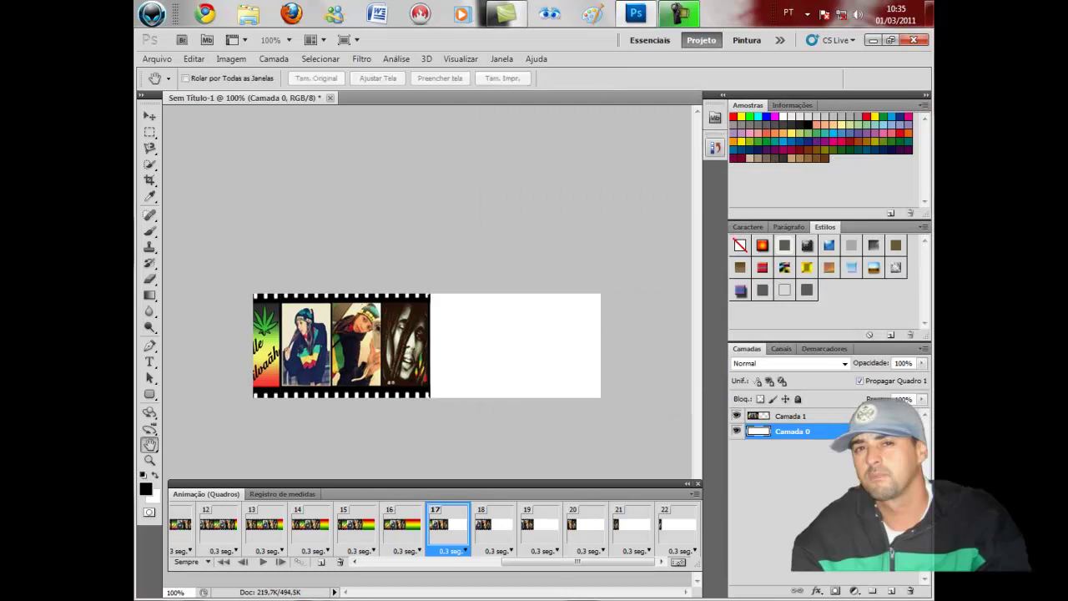
pyautogui.click(552, 301)
pyautogui.click(788, 182)
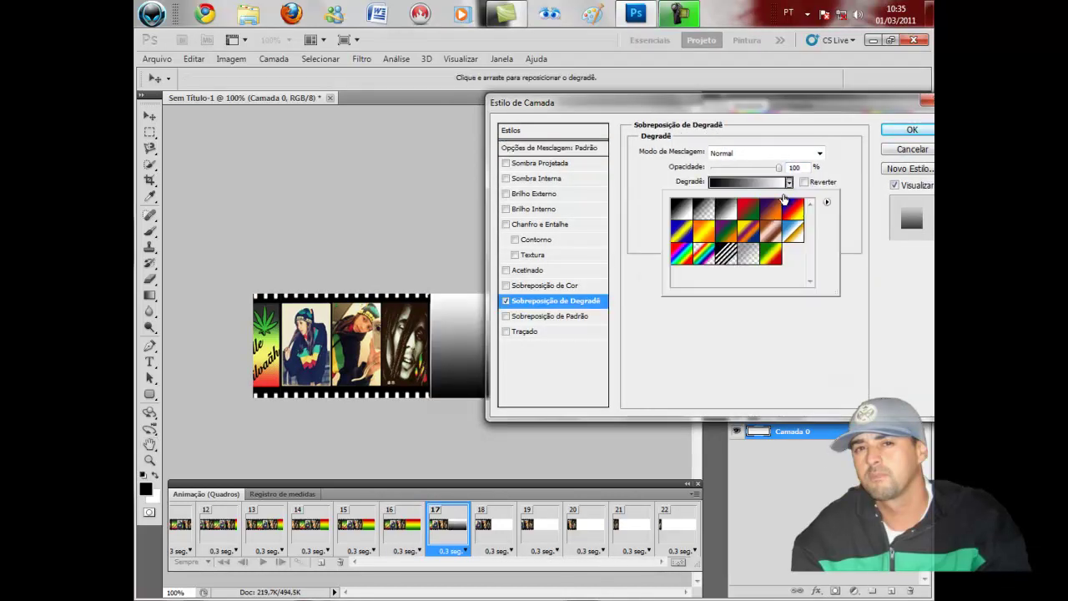
pyautogui.click(769, 254)
pyautogui.click(912, 130)
pyautogui.click(913, 130)
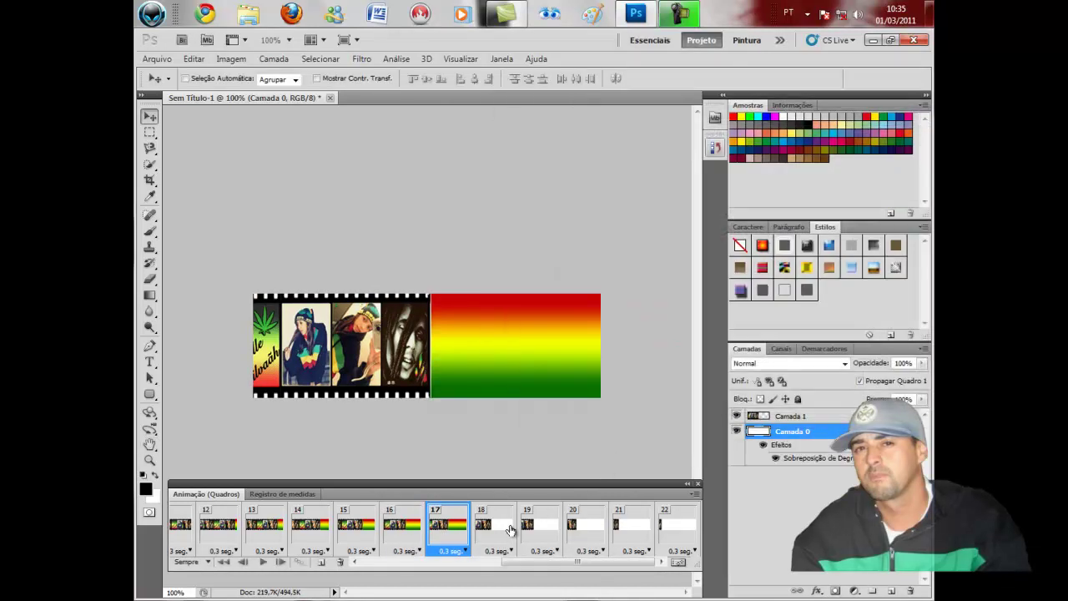
pyautogui.click(482, 524)
pyautogui.click(839, 431)
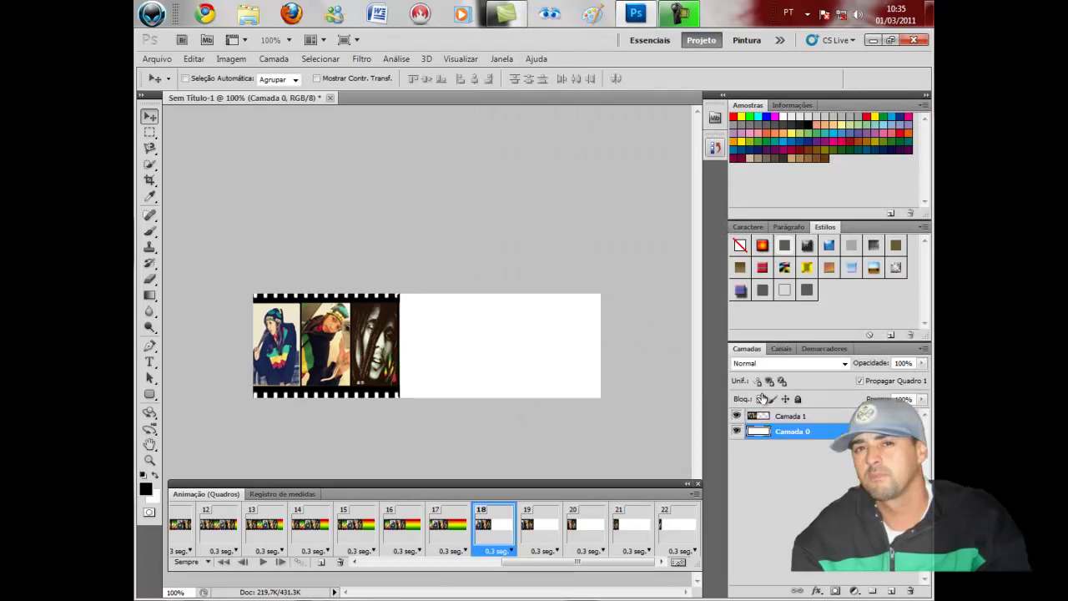
# Apply the red-yellow-green gradient overlay to Camada 0 in frames 18 and 19
pyautogui.doubleClick(841, 432)
pyautogui.click(552, 300)
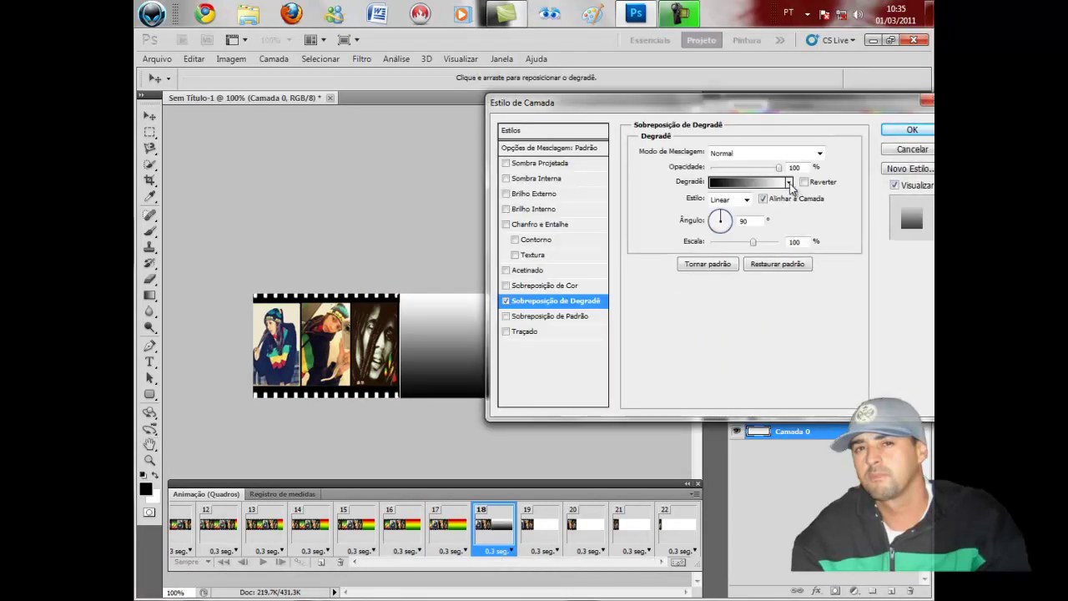
pyautogui.click(790, 182)
pyautogui.click(770, 252)
pyautogui.click(912, 130)
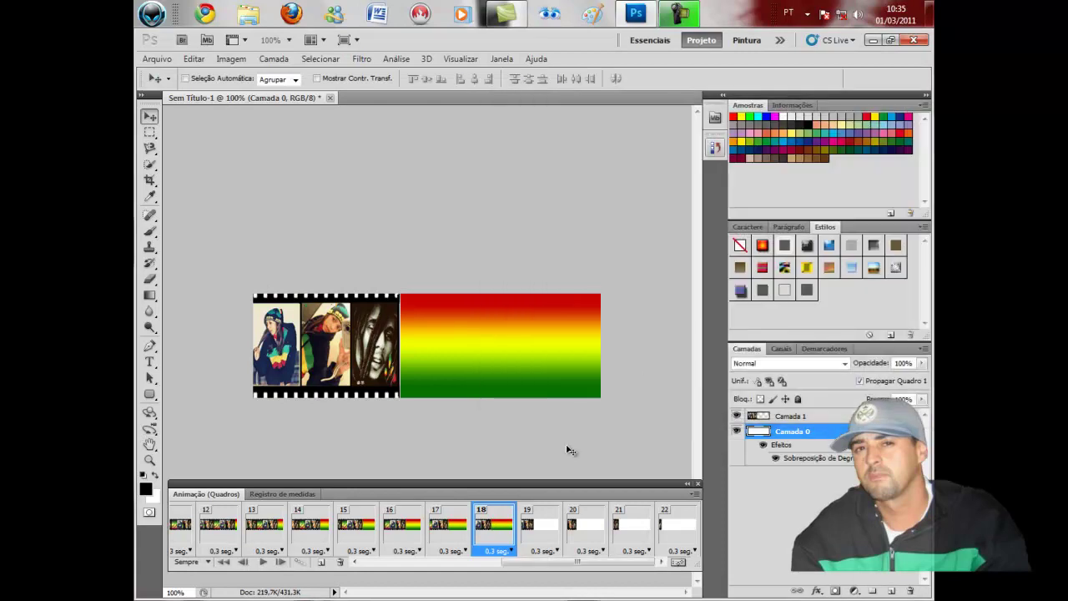
pyautogui.doubleClick(836, 436)
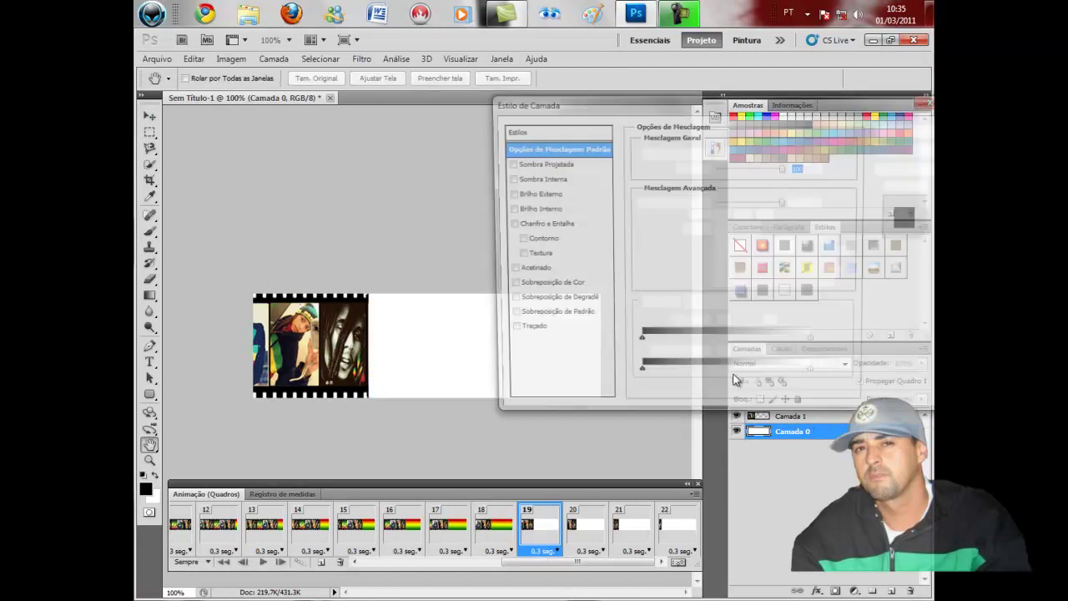
pyautogui.click(576, 302)
pyautogui.click(788, 182)
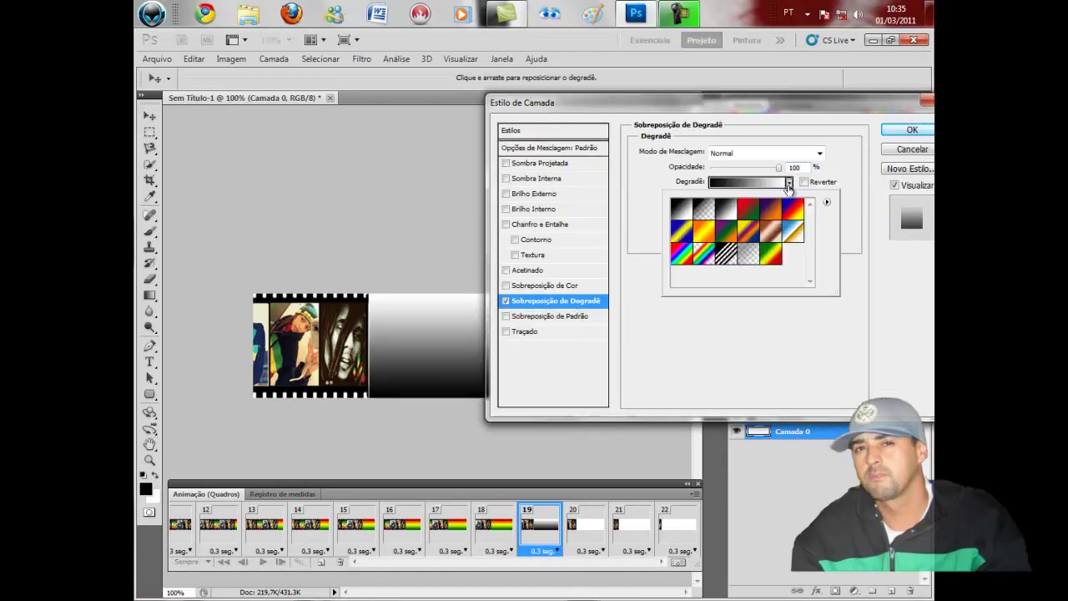
pyautogui.click(770, 265)
pyautogui.click(912, 130)
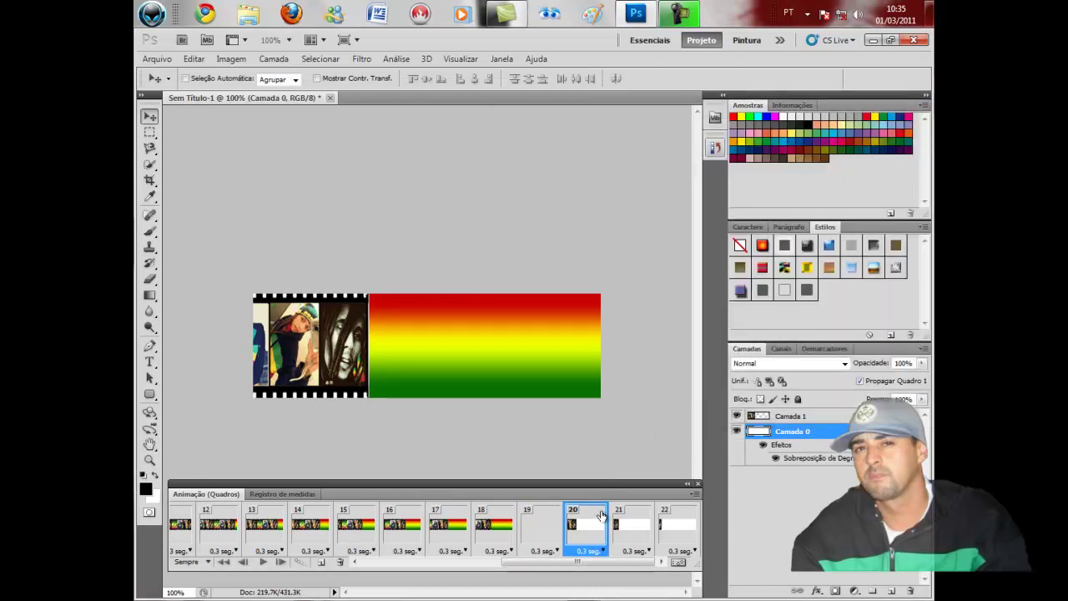
# Apply the red-yellow-green gradient overlay to Camada 0 in frames 20 and 21
pyautogui.click(587, 526)
pyautogui.doubleClick(828, 436)
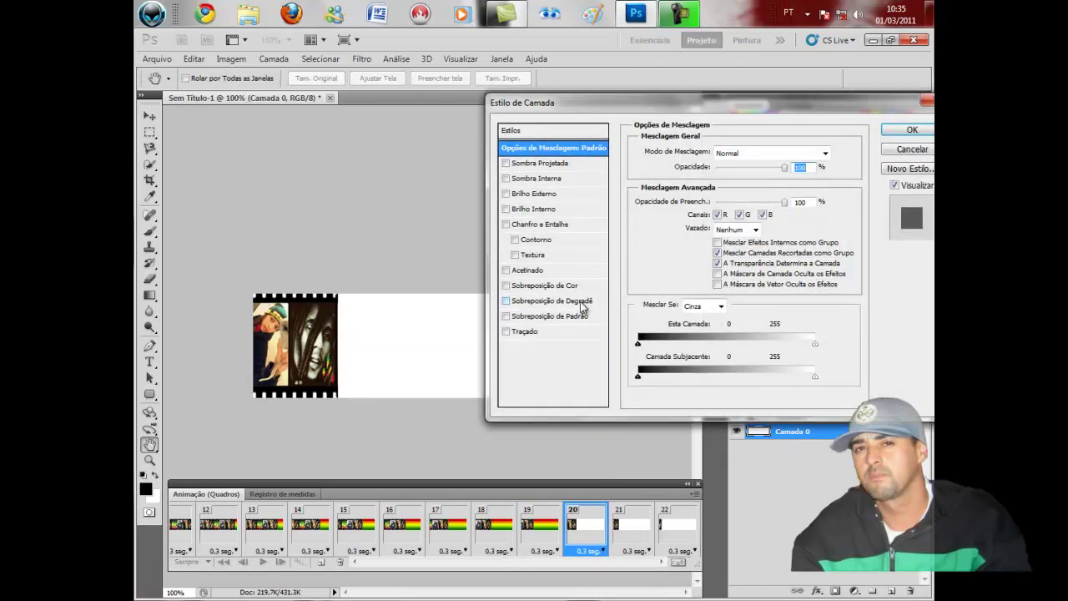
pyautogui.click(583, 306)
pyautogui.click(789, 182)
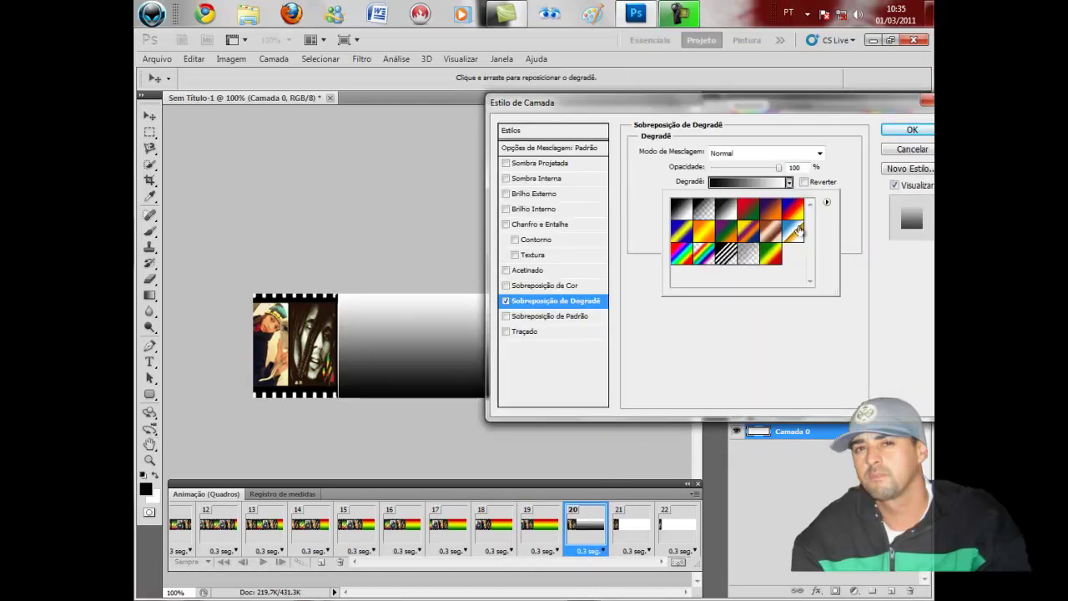
pyautogui.click(770, 254)
pyautogui.press('Return')
pyautogui.press('Return')
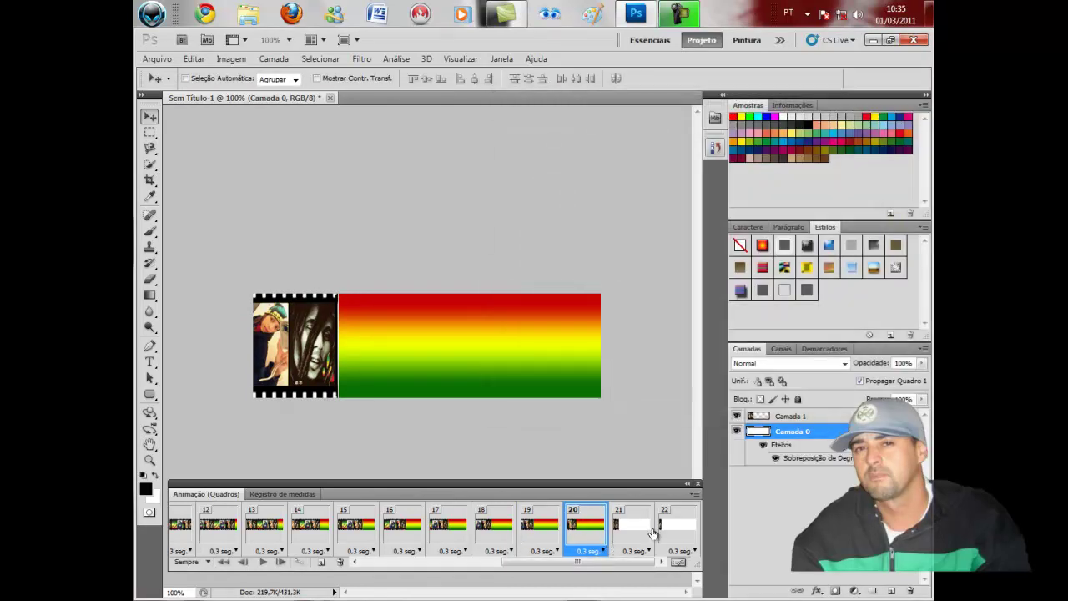
pyautogui.click(650, 535)
pyautogui.doubleClick(842, 431)
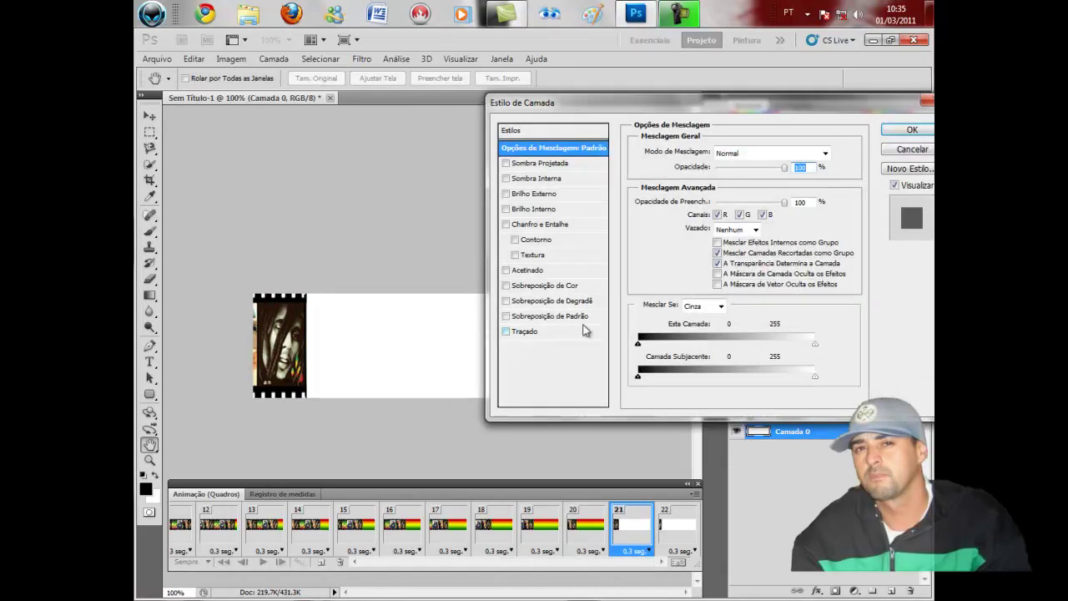
pyautogui.click(574, 302)
pyautogui.click(789, 182)
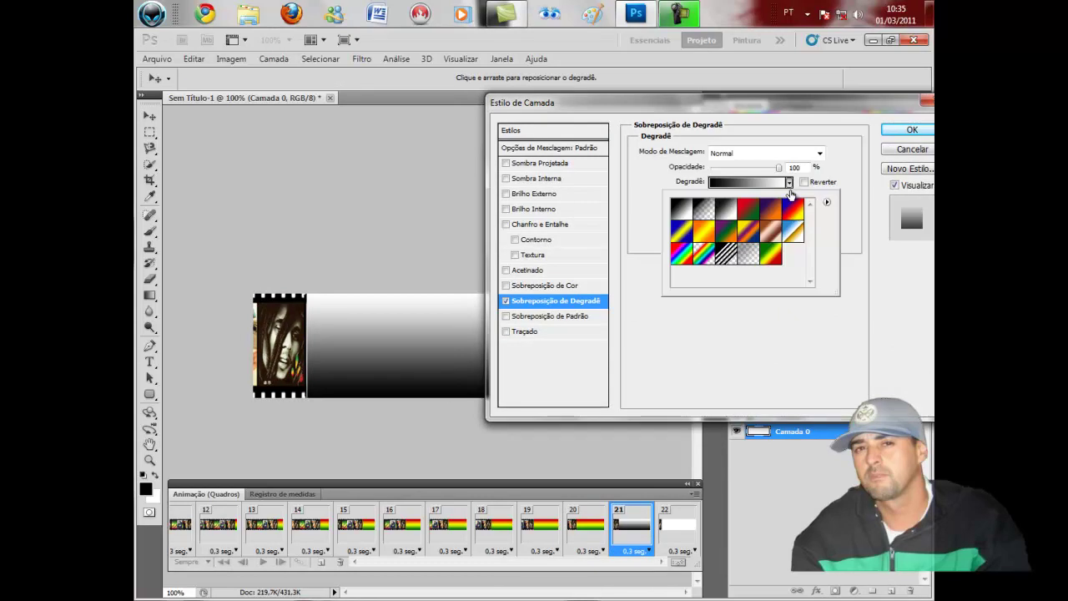
pyautogui.click(771, 253)
pyautogui.click(912, 129)
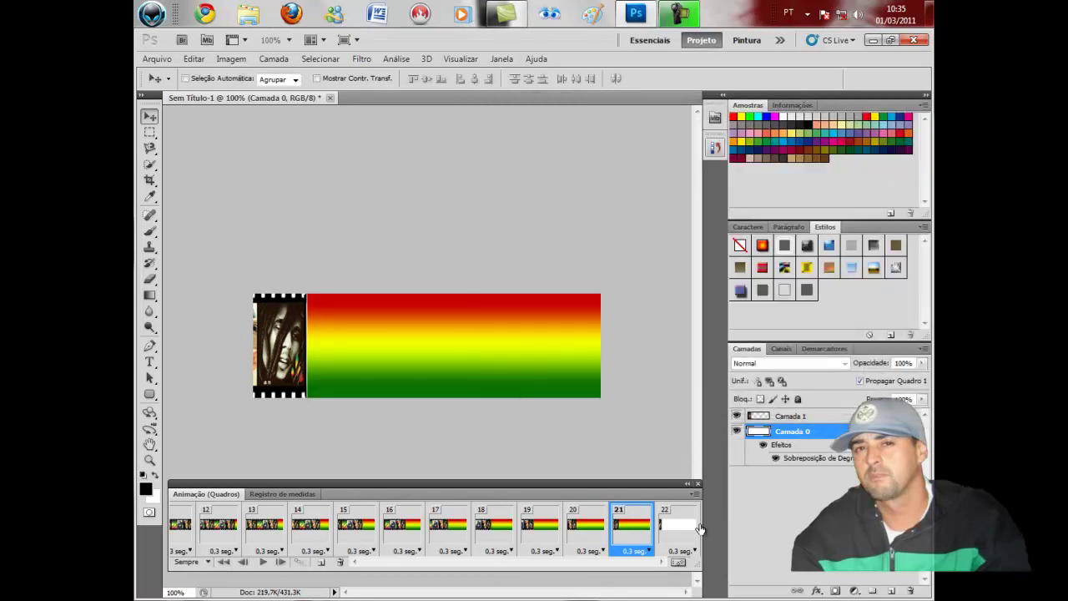
# Apply the red-yellow-green gradient overlay to Camada 0 in the final frame 22
pyautogui.click(682, 531)
pyautogui.doubleClick(826, 430)
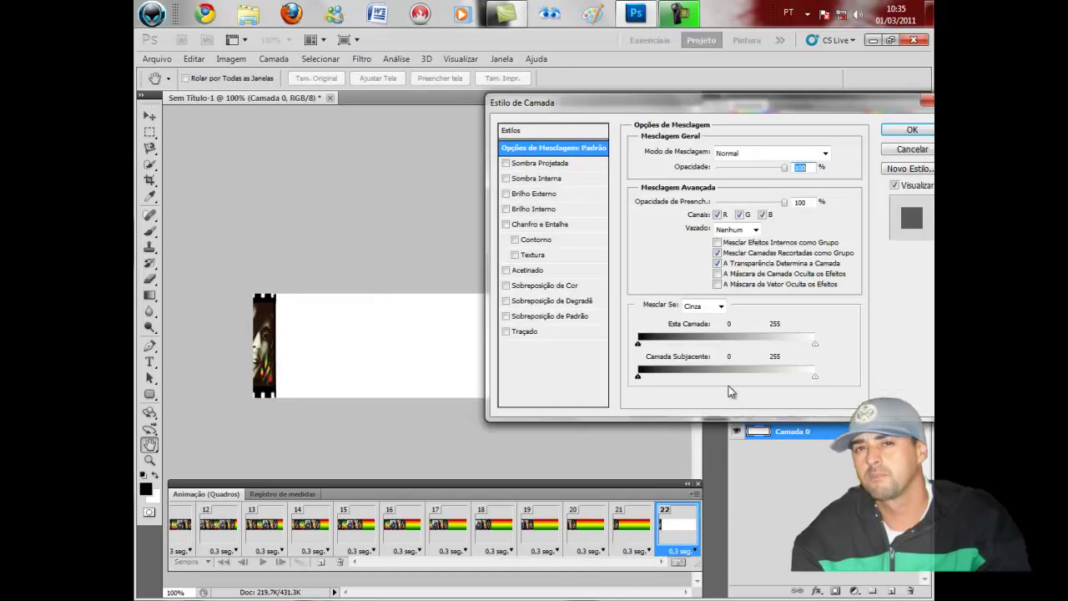
pyautogui.click(563, 302)
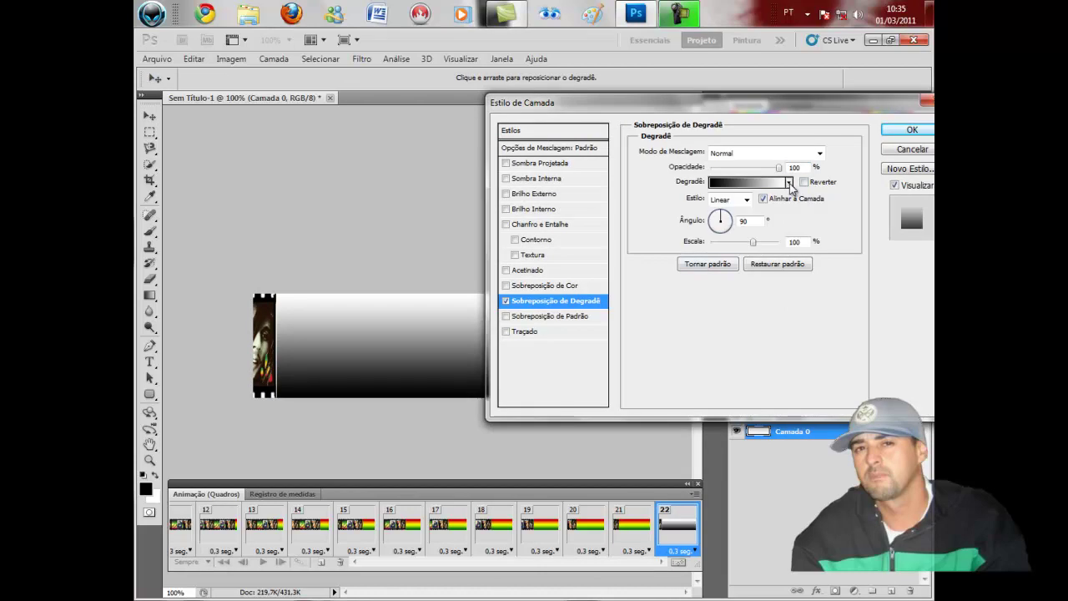
pyautogui.click(788, 182)
pyautogui.click(771, 253)
pyautogui.click(887, 132)
# Scroll the Animation panel back to frame 1 and play the film-strip preview
pyautogui.moveTo(612, 561); pyautogui.dragTo(451, 564)
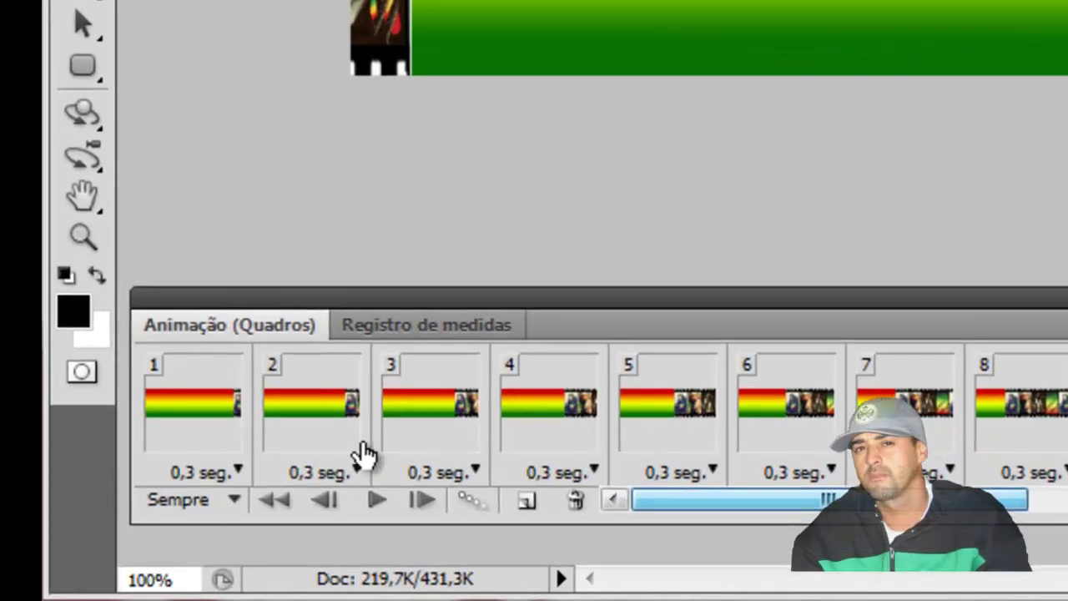
pyautogui.click(364, 507)
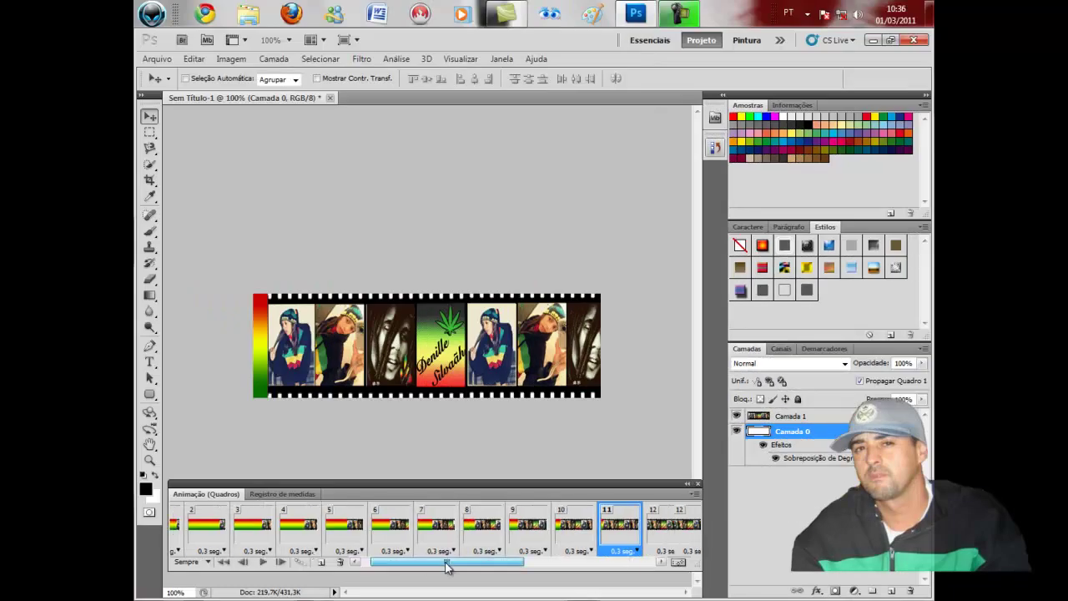
pyautogui.moveTo(446, 567); pyautogui.dragTo(490, 566)
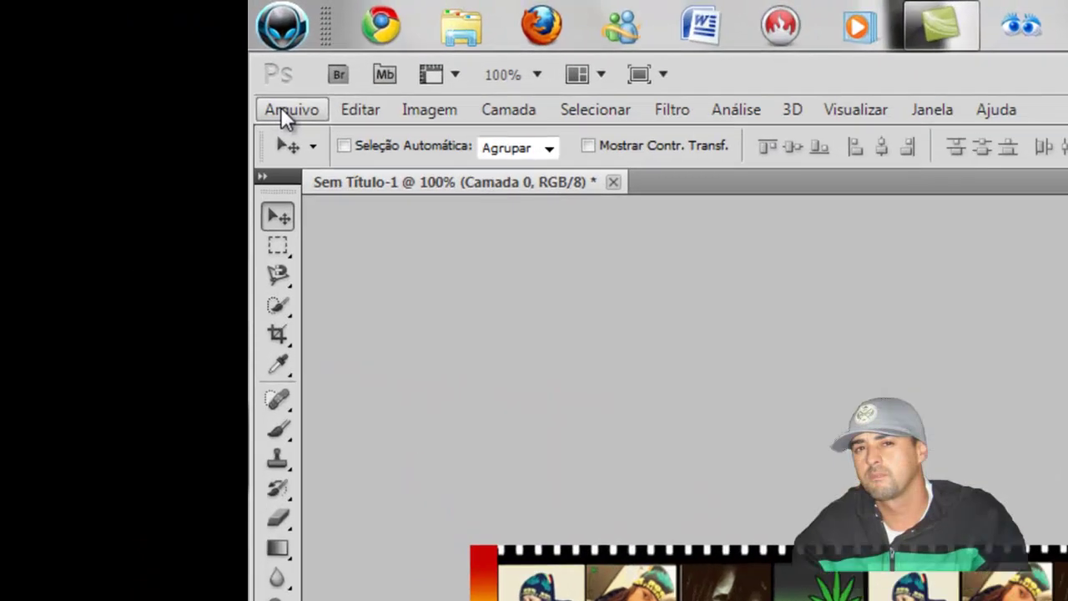
# Bring up Save for Web & Devices with GIF output at 500 × 150 px
pyautogui.click(155, 60)
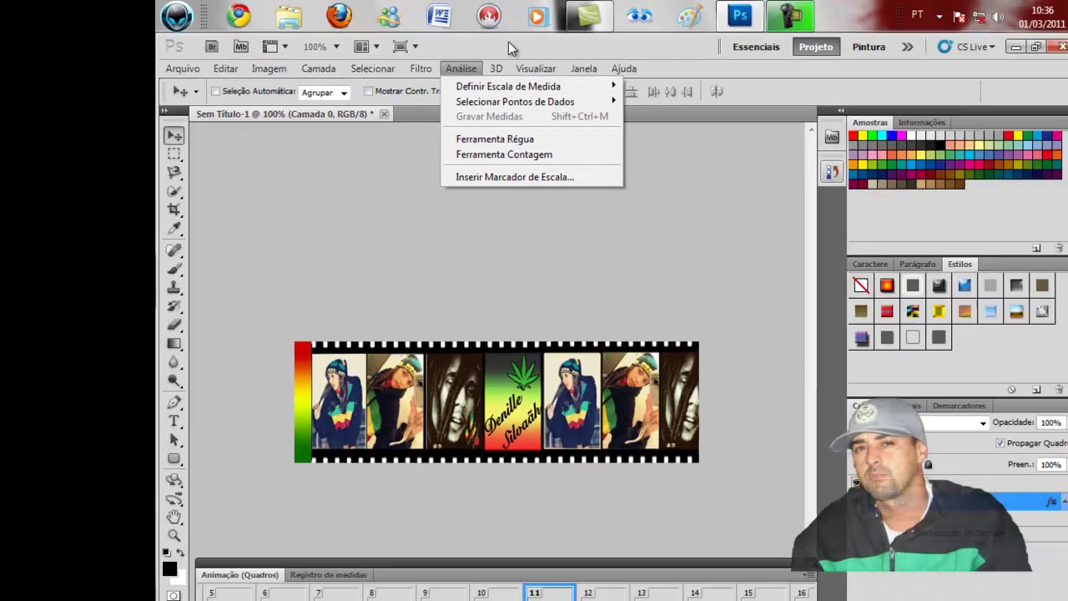
pyautogui.click(435, 32)
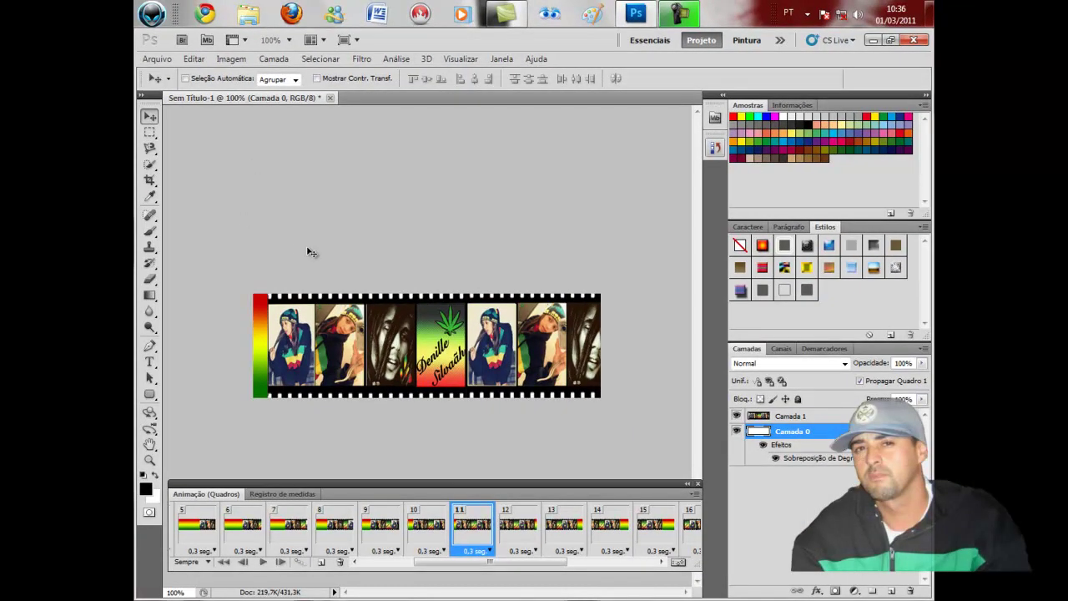
pyautogui.click(157, 58)
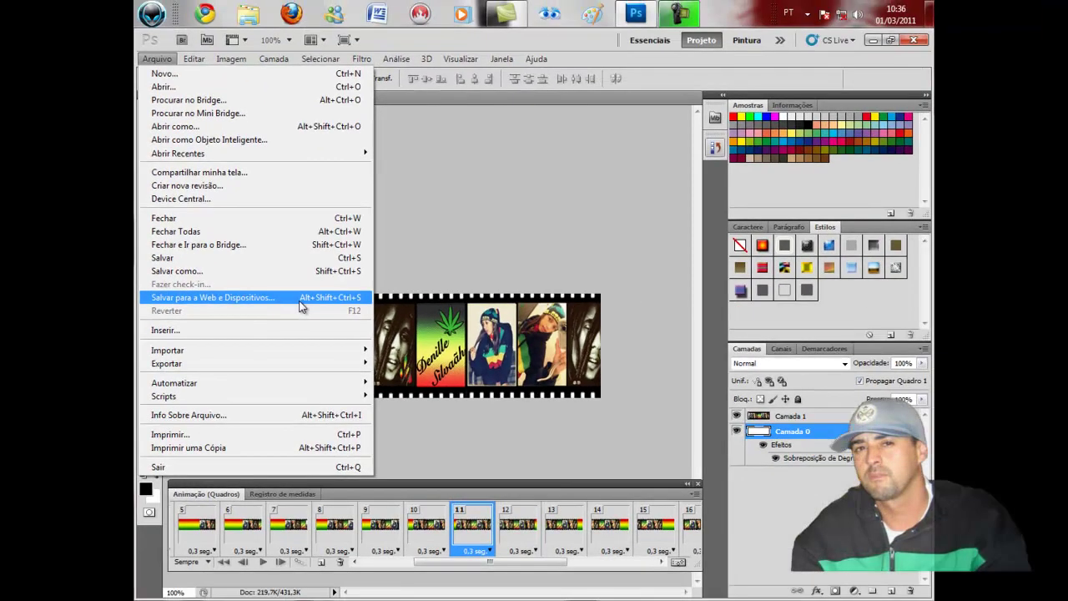
pyautogui.click(466, 41)
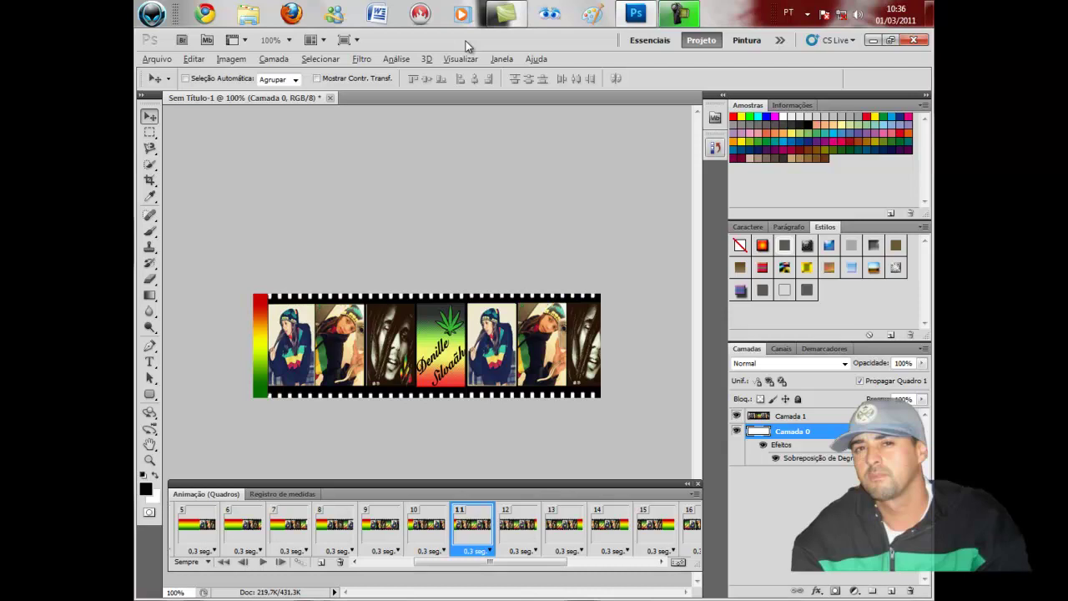
pyautogui.hotkey('ctrl', 'alt', 'shift', 's')
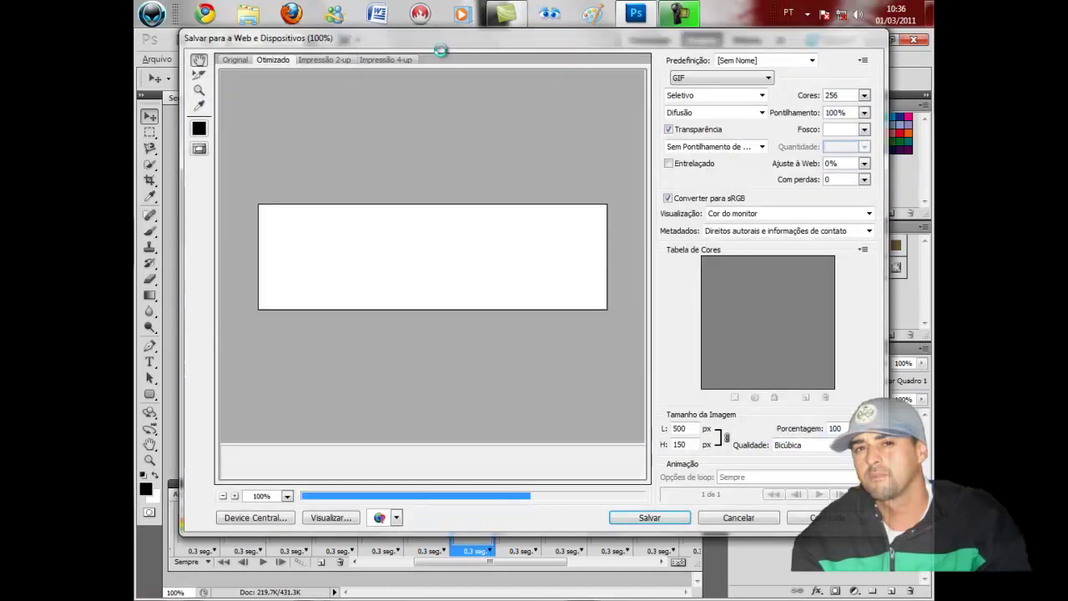
# Reopen Save for Web & Devices and save the 256-color, 22-frame GIF looping forever
pyautogui.moveTo(481, 41); pyautogui.dragTo(480, 67)
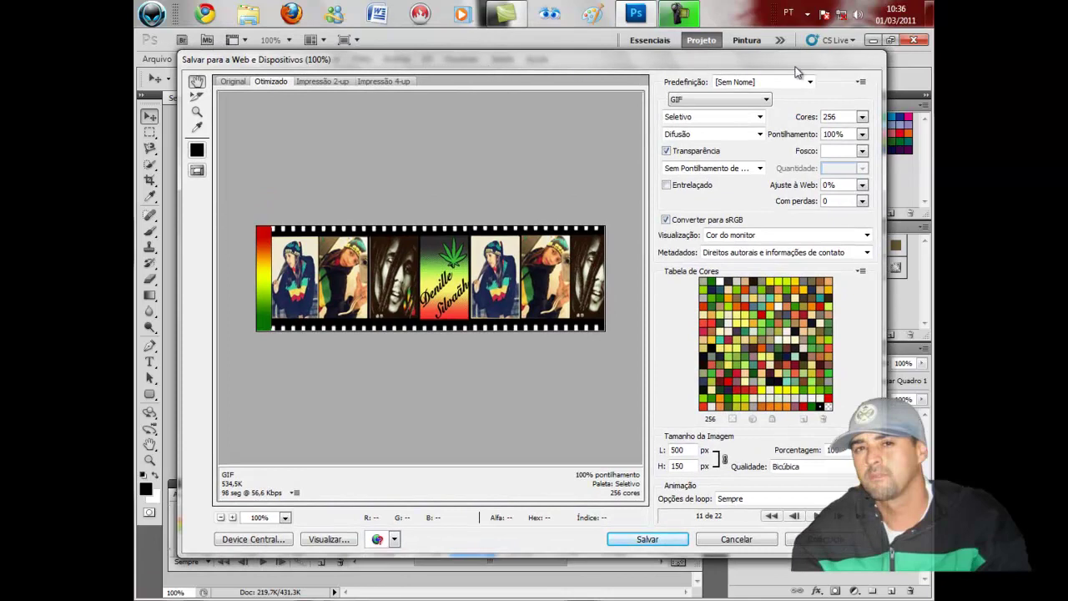
pyautogui.click(756, 539)
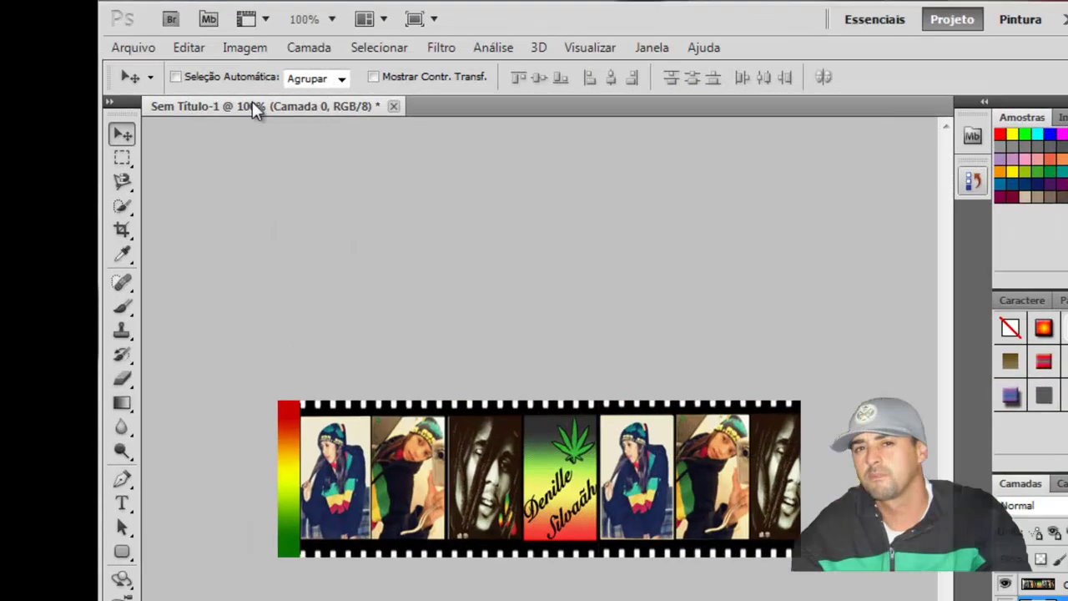
pyautogui.click(121, 43)
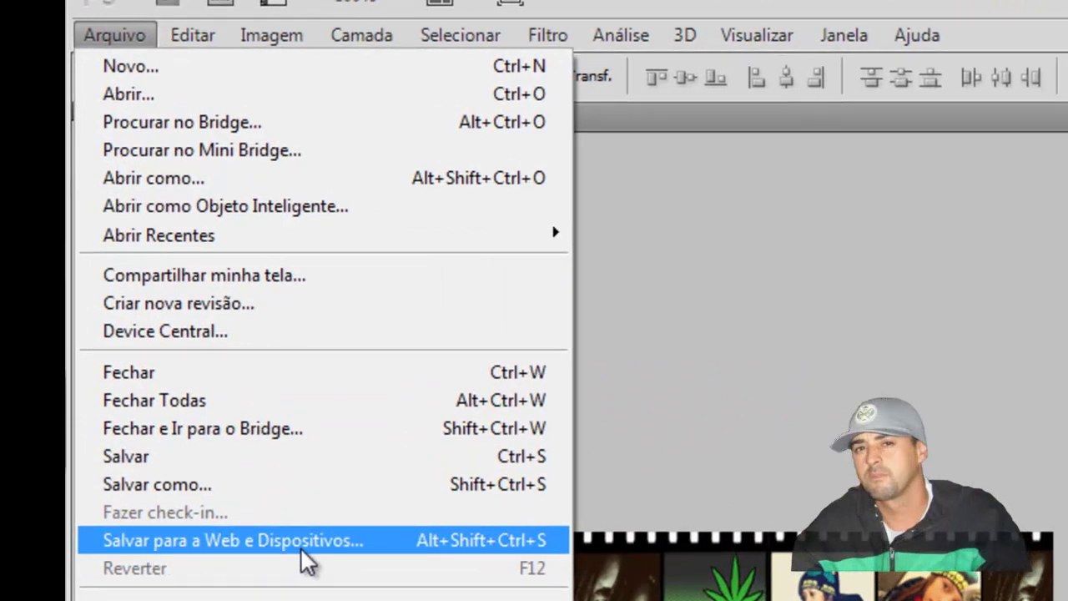
pyautogui.click(165, 539)
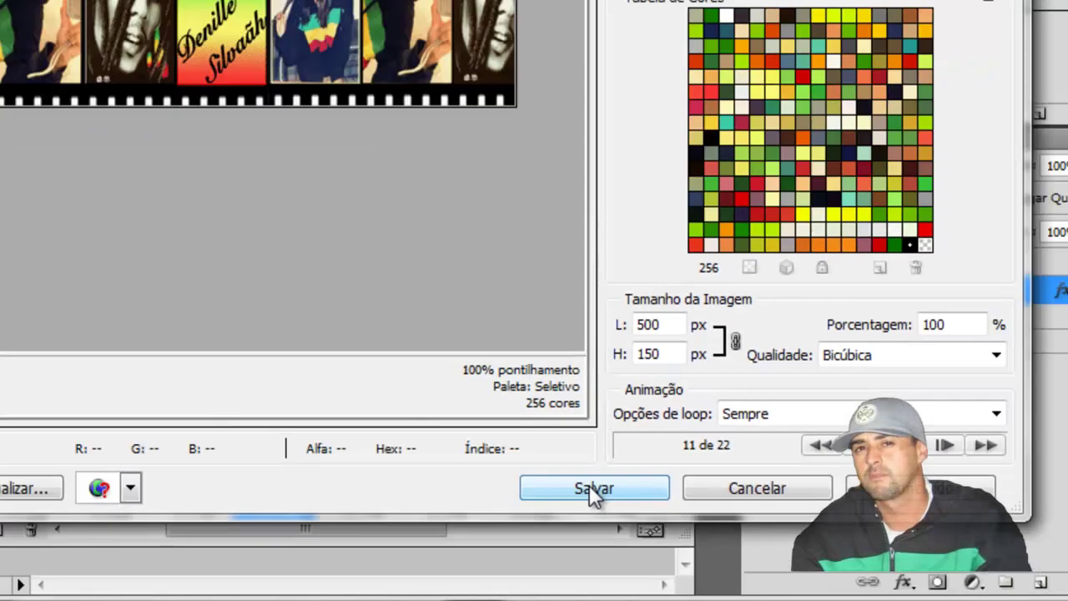
pyautogui.click(524, 426)
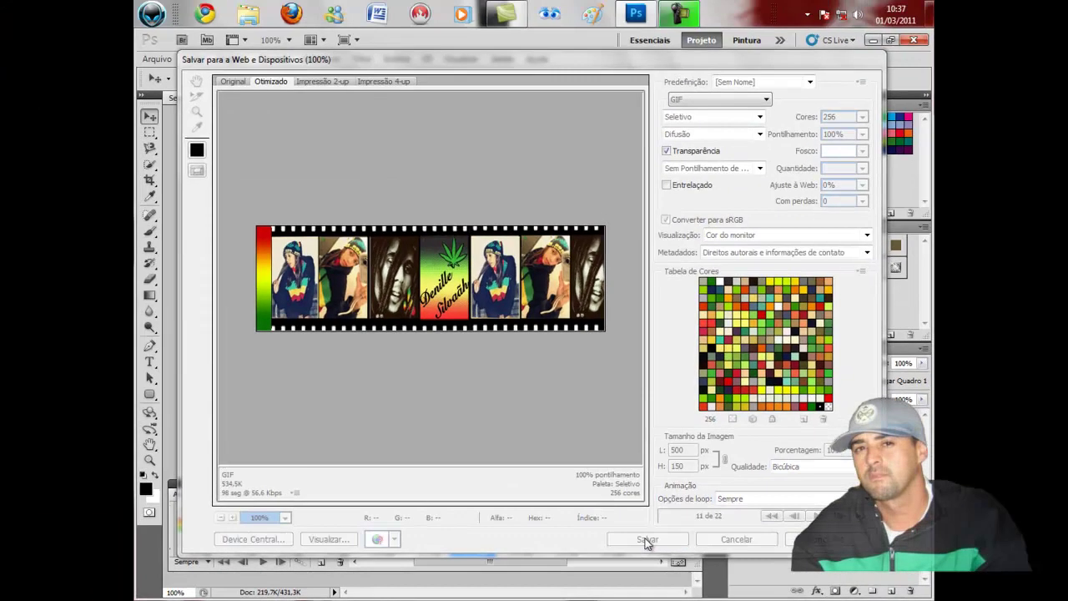
# Save the GIF to the desktop as Denille_Gif.gif, replacing the existing file
pyautogui.moveTo(327, 77); pyautogui.dragTo(421, 66)
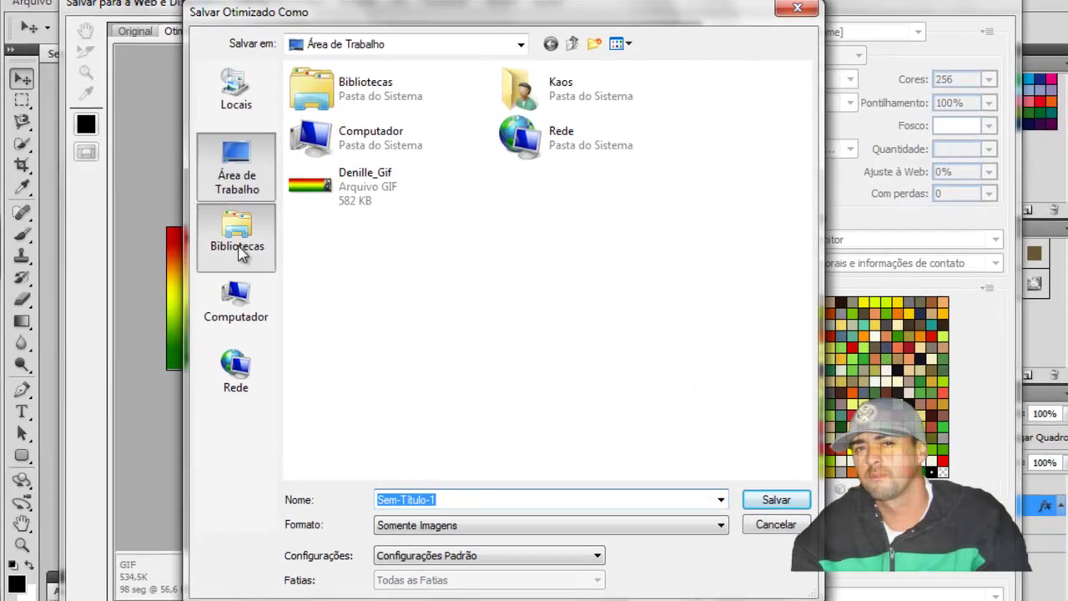
pyautogui.click(264, 233)
pyautogui.click(263, 175)
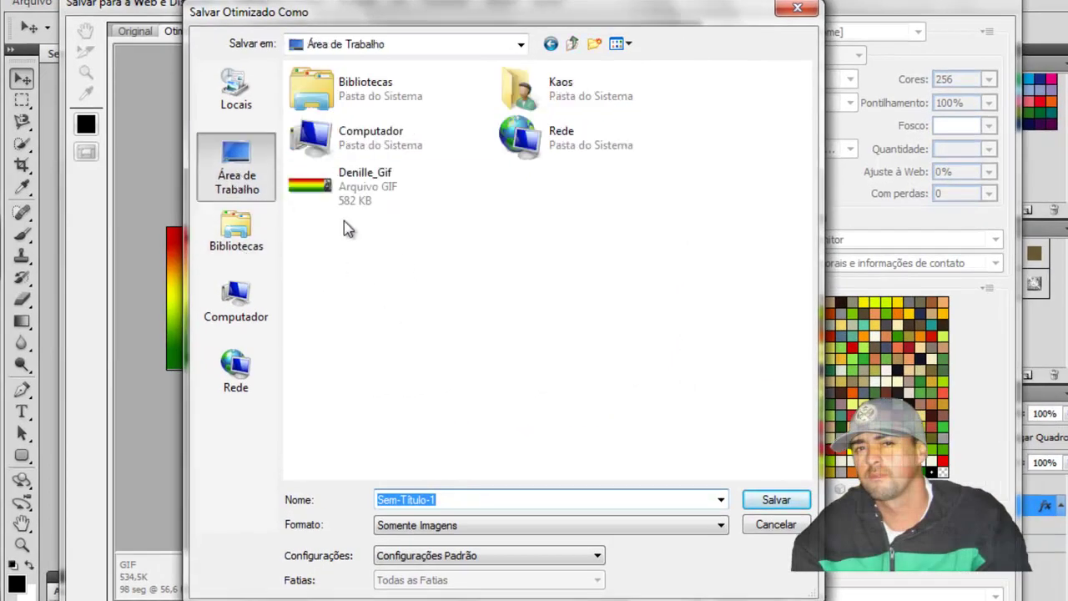
pyautogui.click(392, 196)
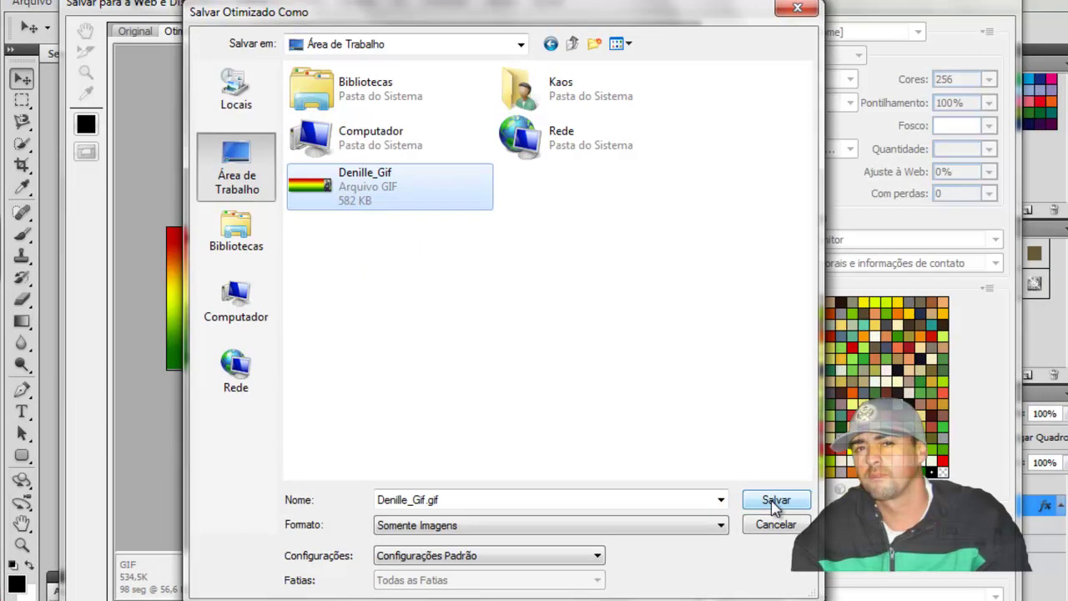
pyautogui.click(775, 501)
pyautogui.click(662, 376)
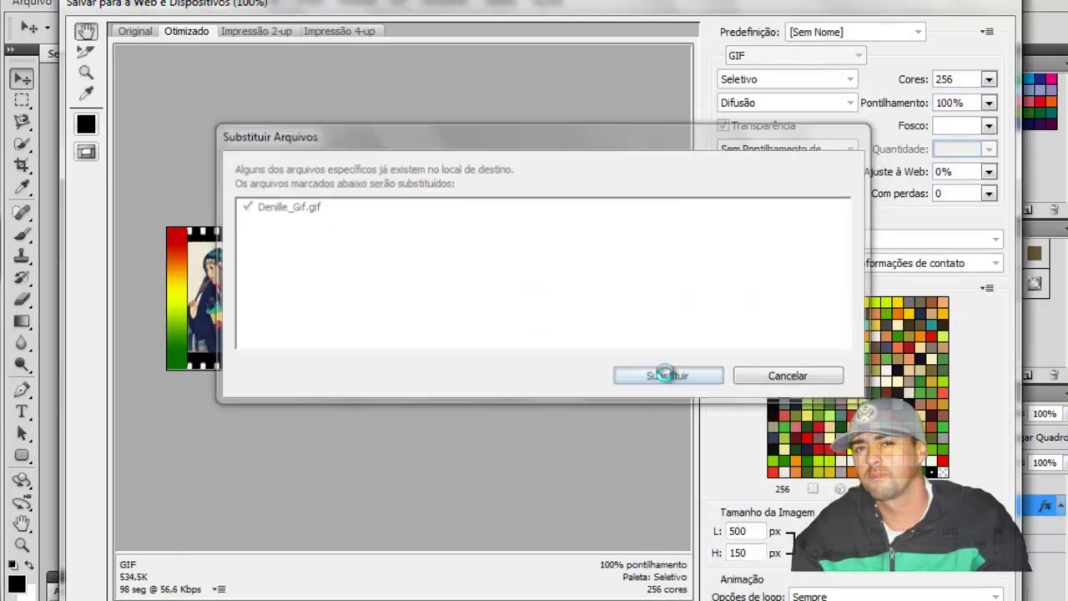